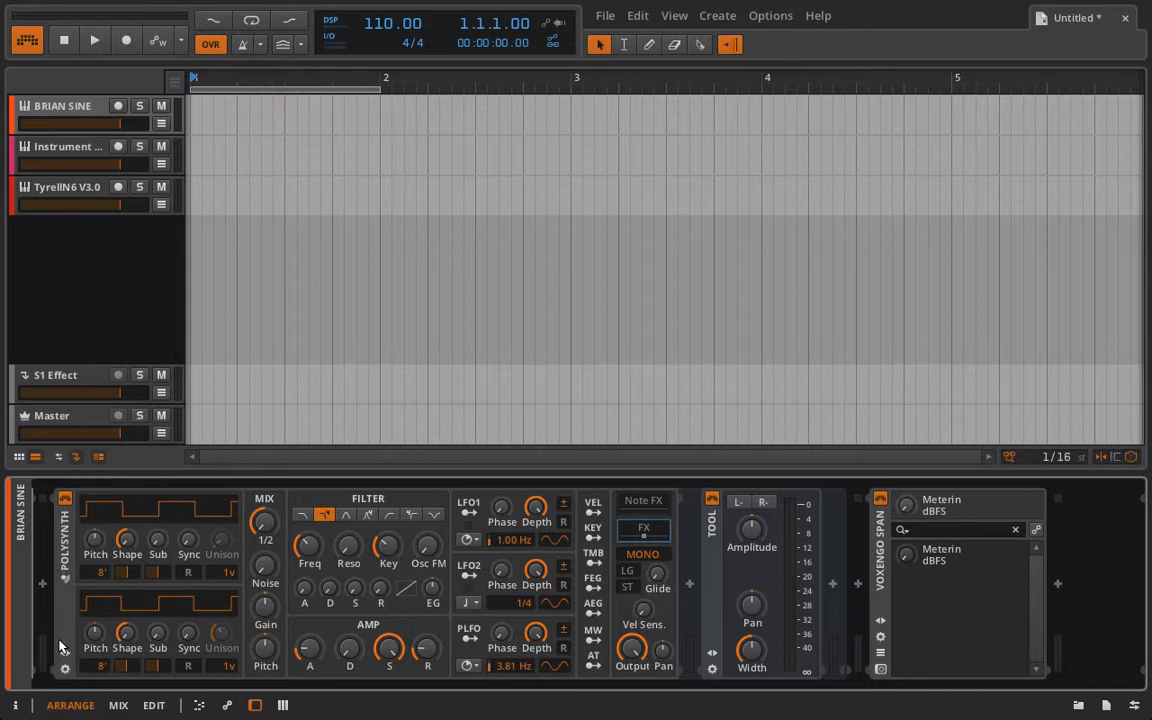
- Arm the BRIAN SINE track and examine its frequency spectrum in Voxengo SPAN
click(118, 106)
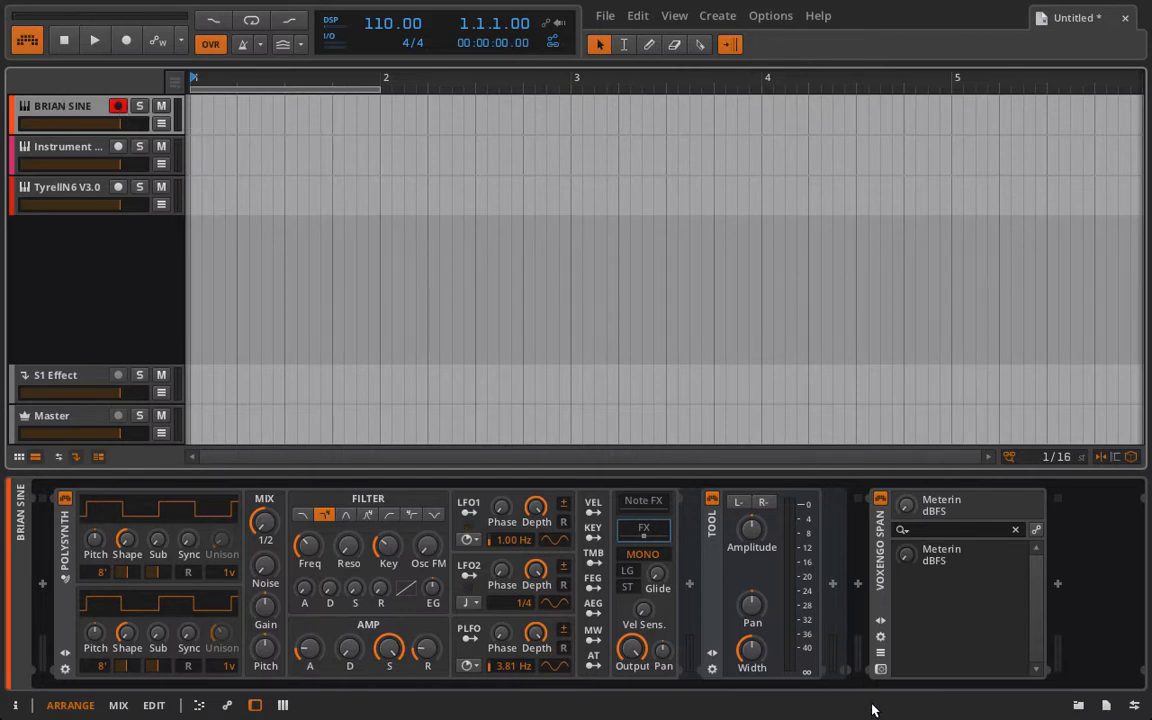
click(880, 669)
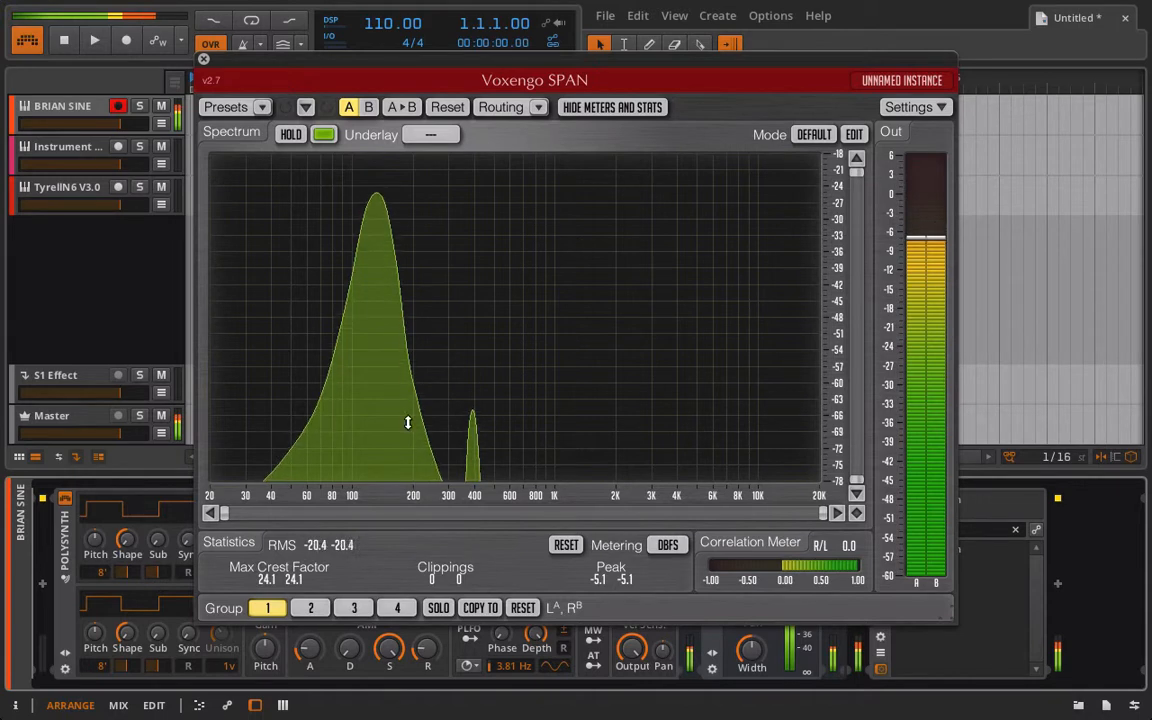
click(203, 59)
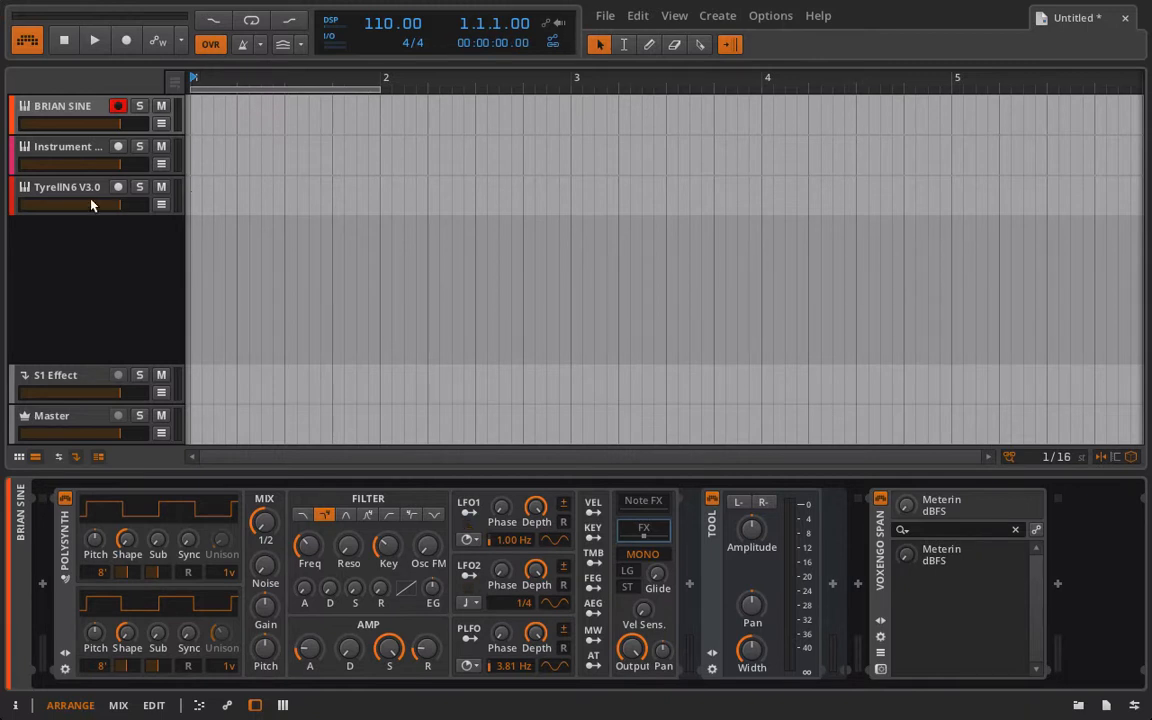
- Examine the TyrellN6 track's noise in Voxengo SPAN, widening the spectrum display to the full frequency range
click(62, 188)
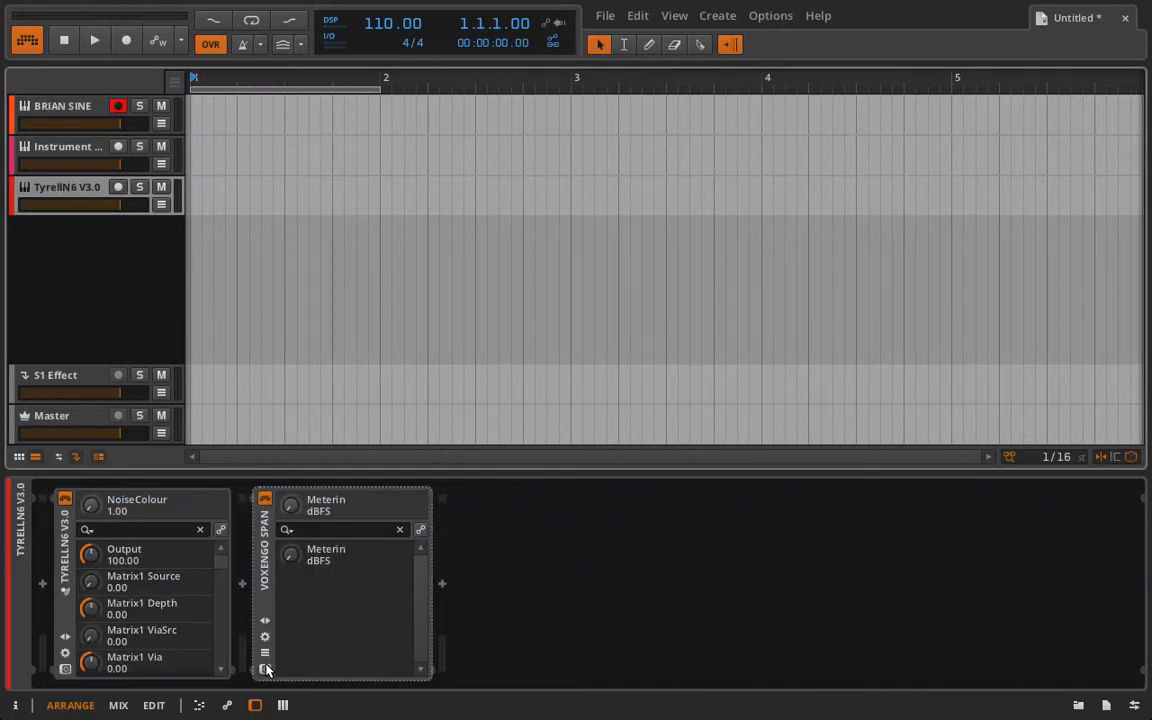
click(265, 668)
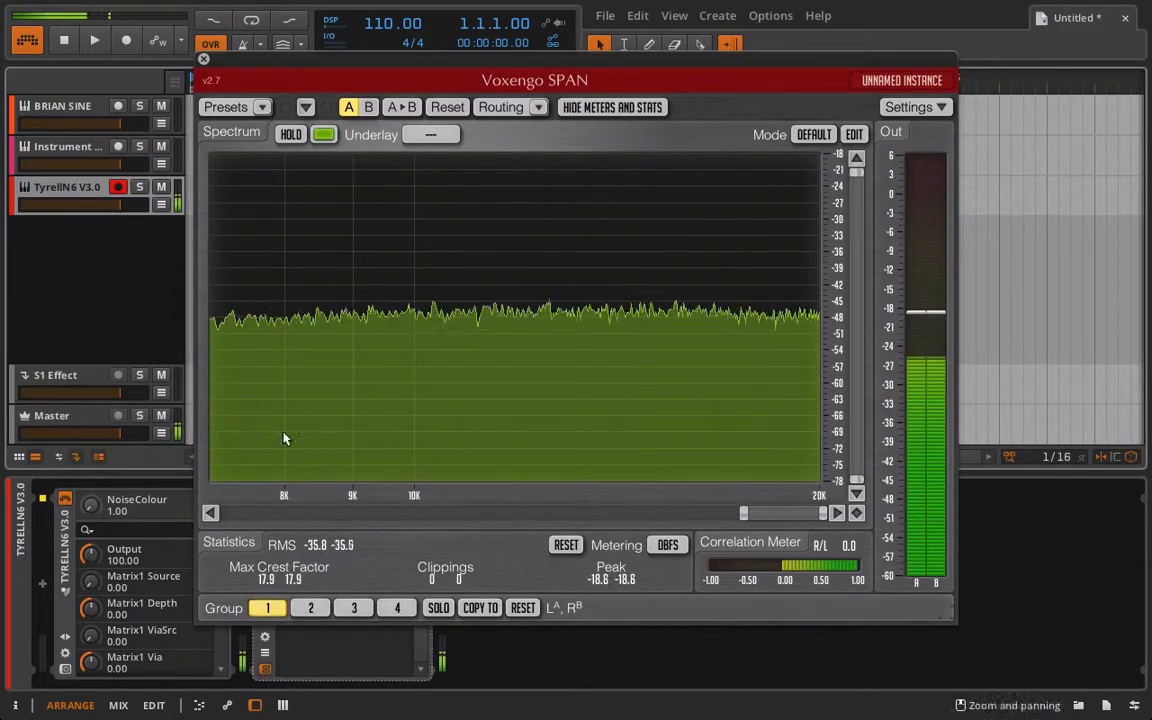
drag(744, 513, 228, 516)
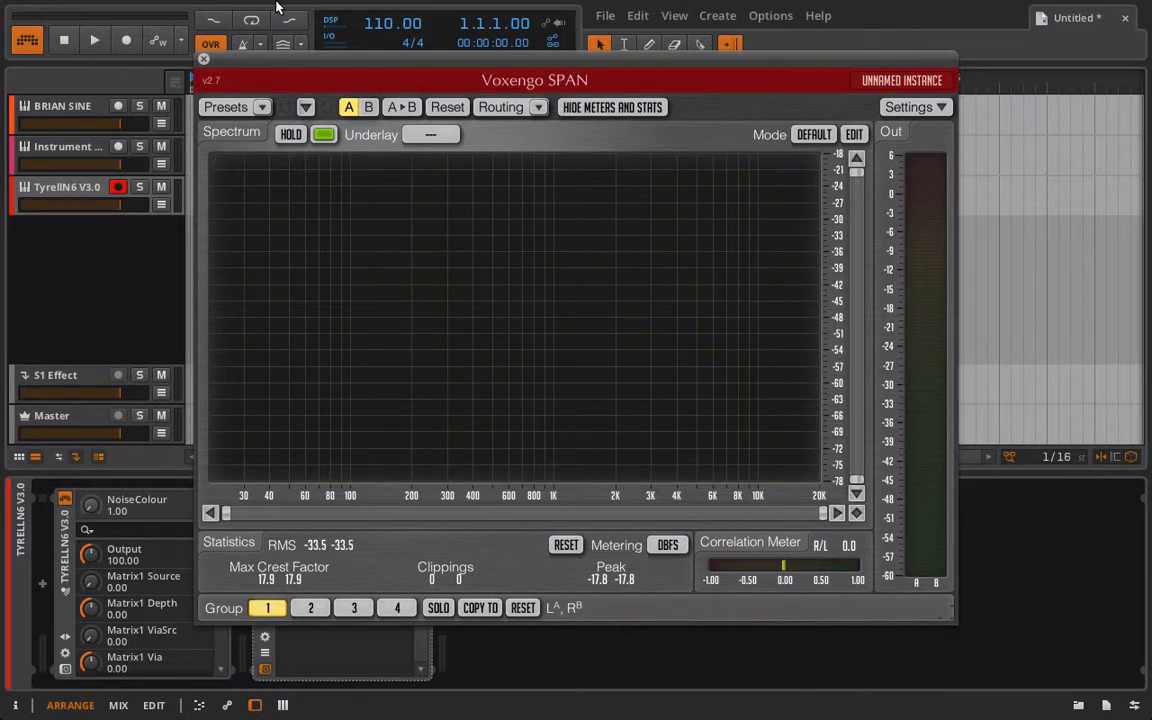
click(203, 59)
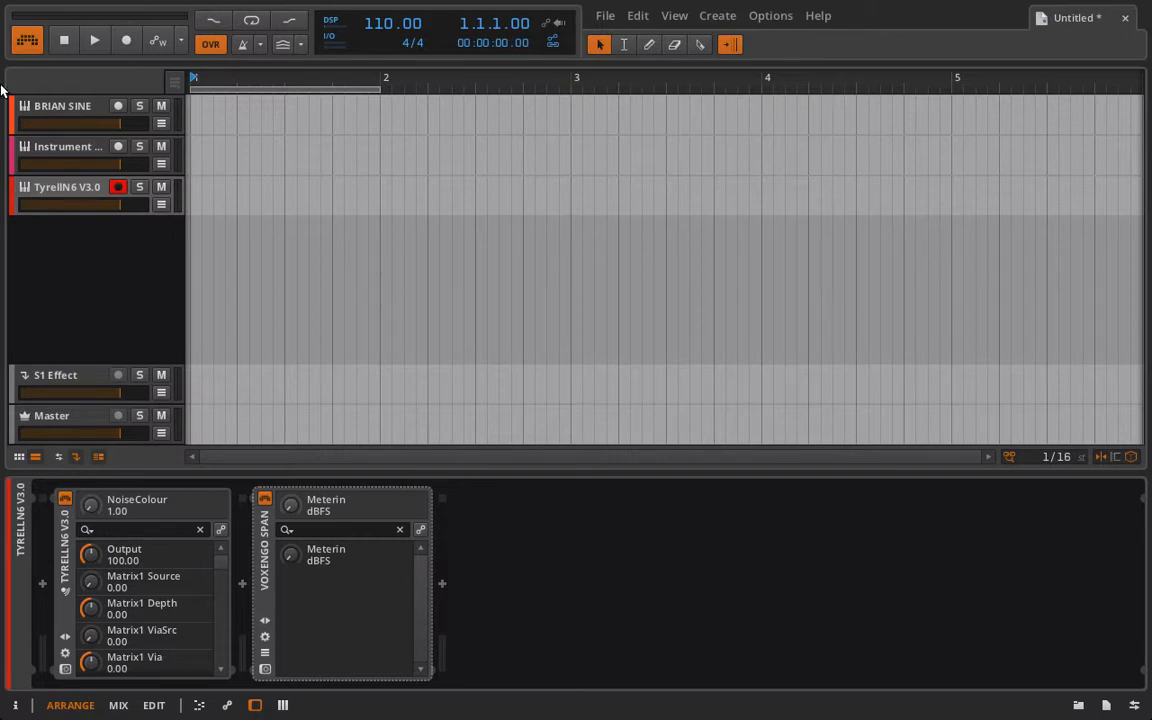
- Arm the BRIAN SINE track and place its Voxengo SPAN analyzer window clear of the Polysynth's mix controls
click(60, 93)
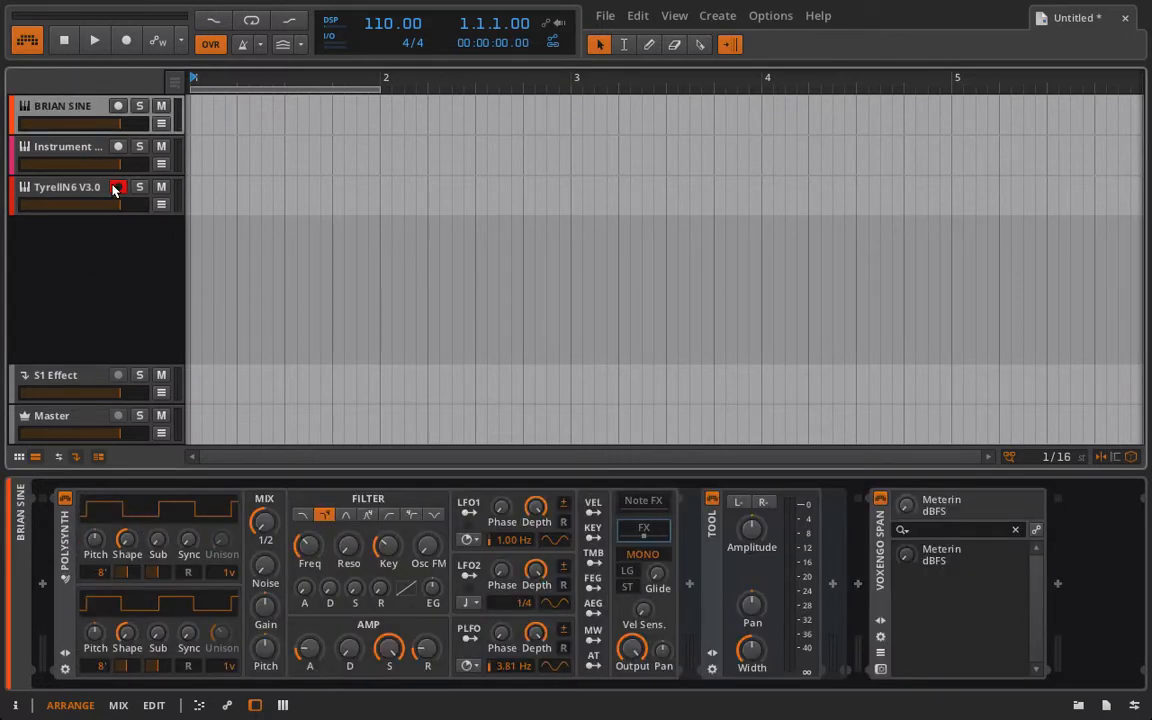
click(117, 107)
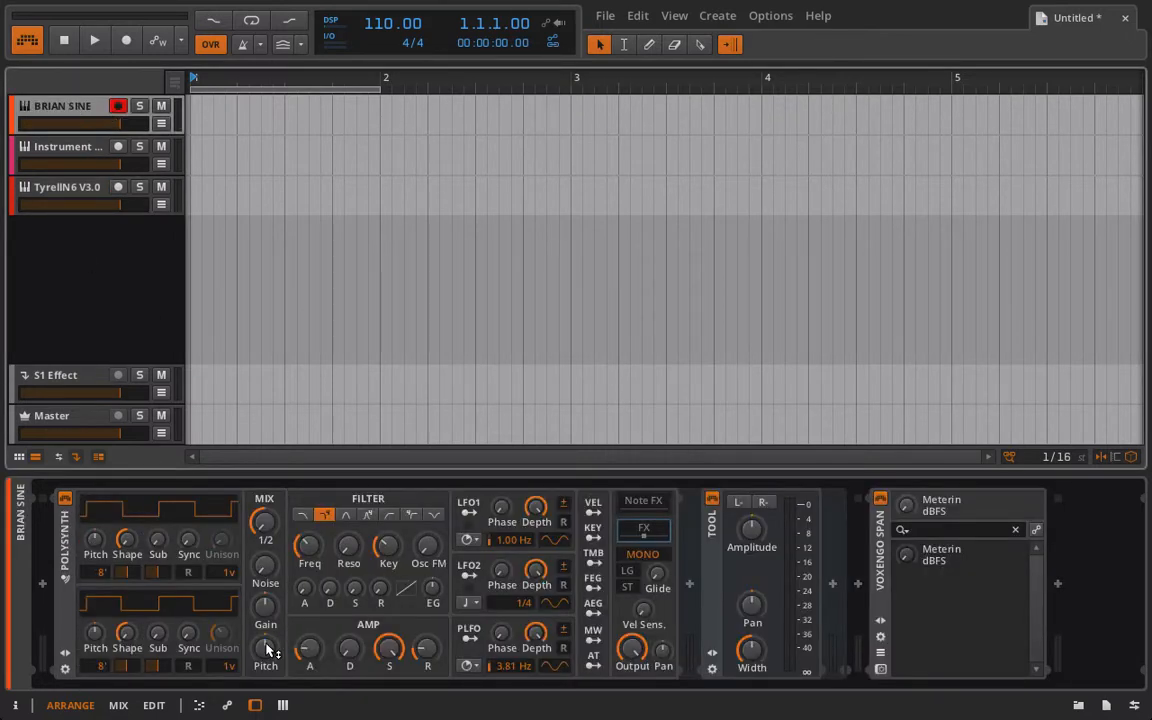
click(278, 577)
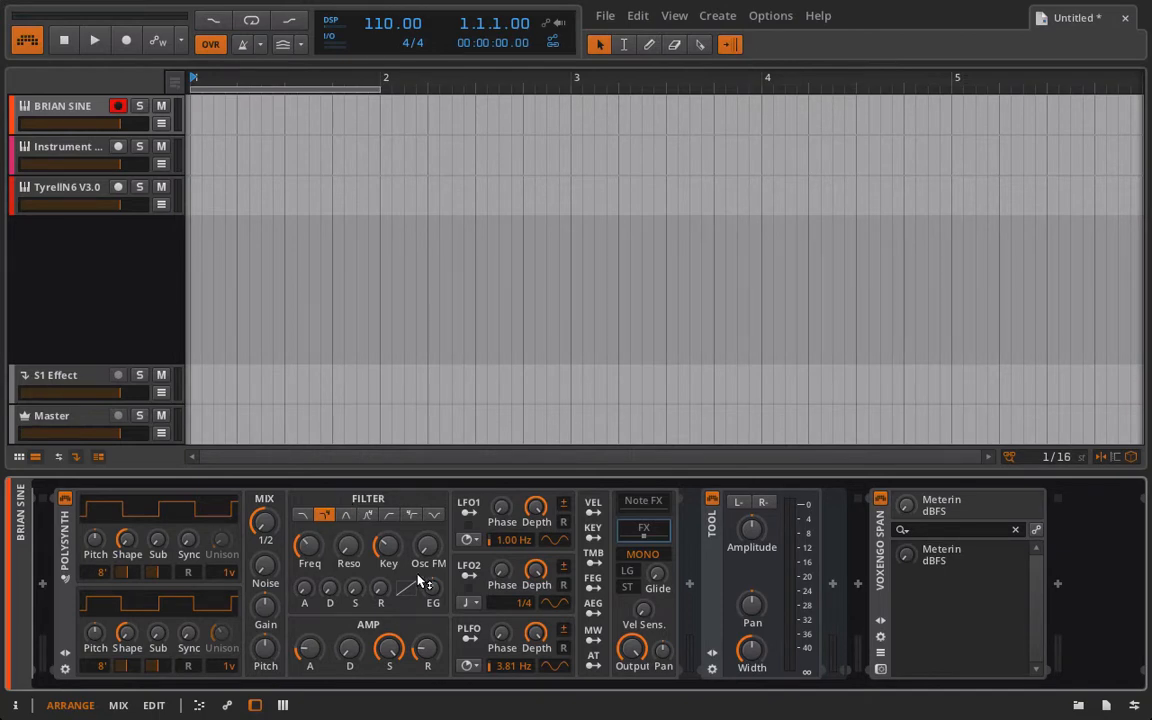
click(880, 668)
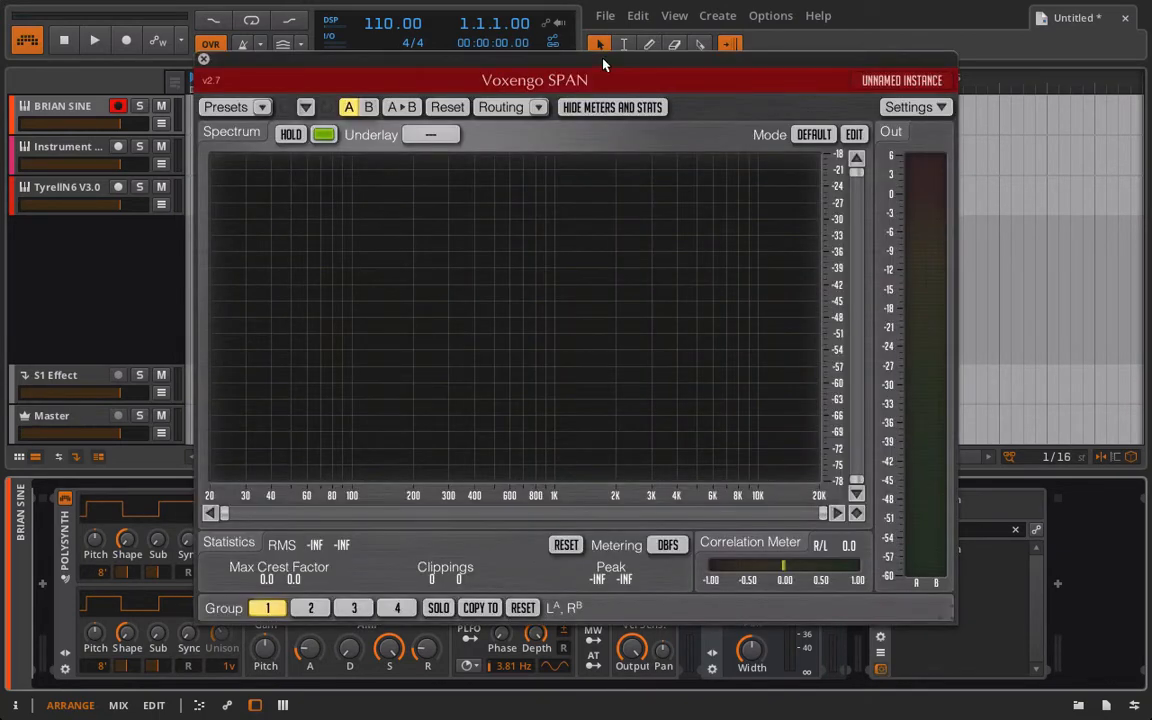
drag(548, 60, 798, 29)
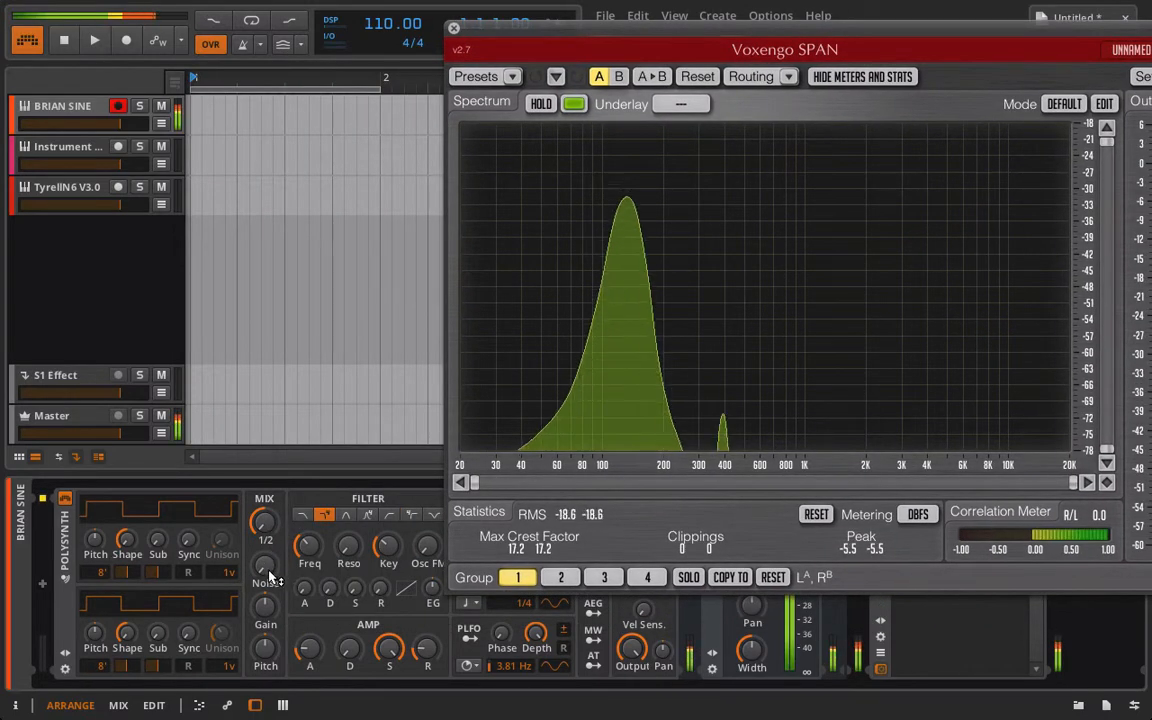
- Try the Polysynth's Noise at 100%, reset it to its default, and close the analyzer
mouse_move(267, 573)
mouse_down()
mouse_move(267, 417)
mouse_move(267, 566)
mouse_up()
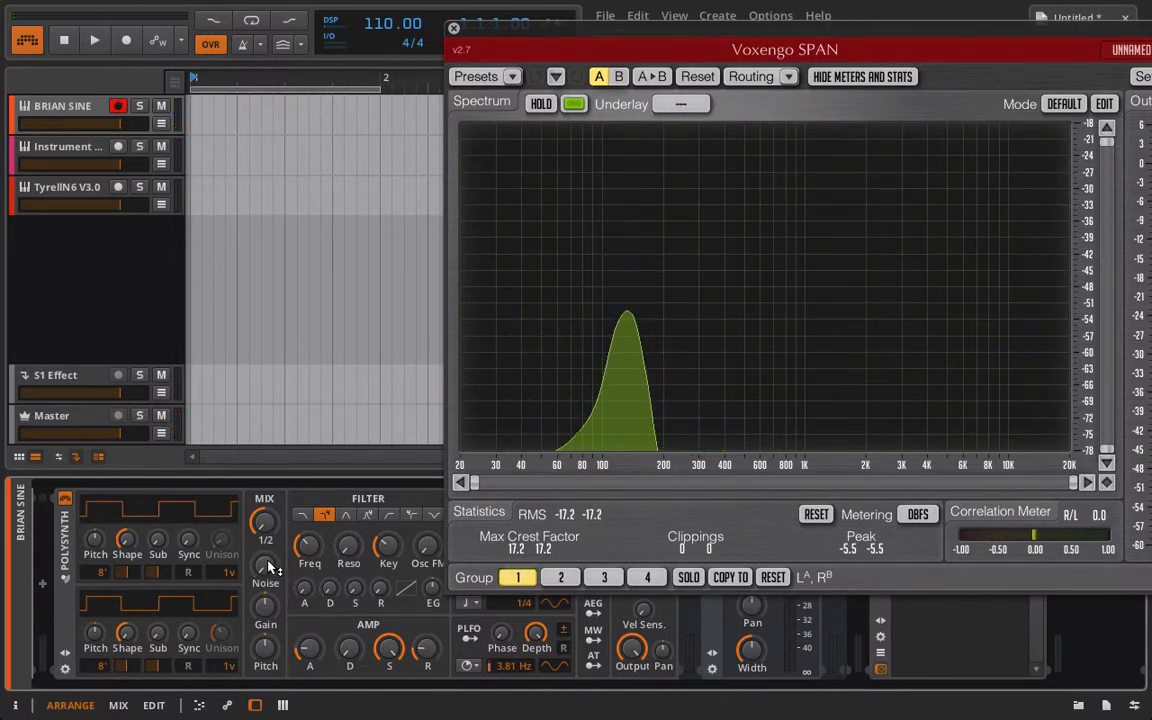
drag(270, 568, 270, 470)
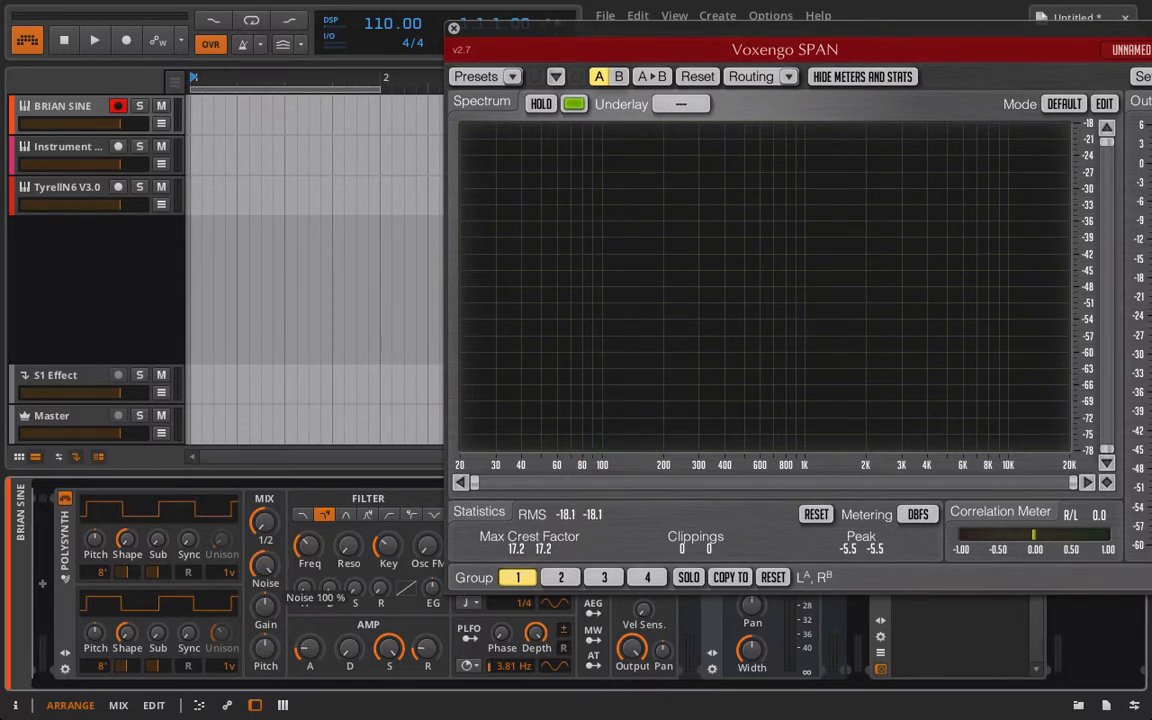
double_click(268, 566)
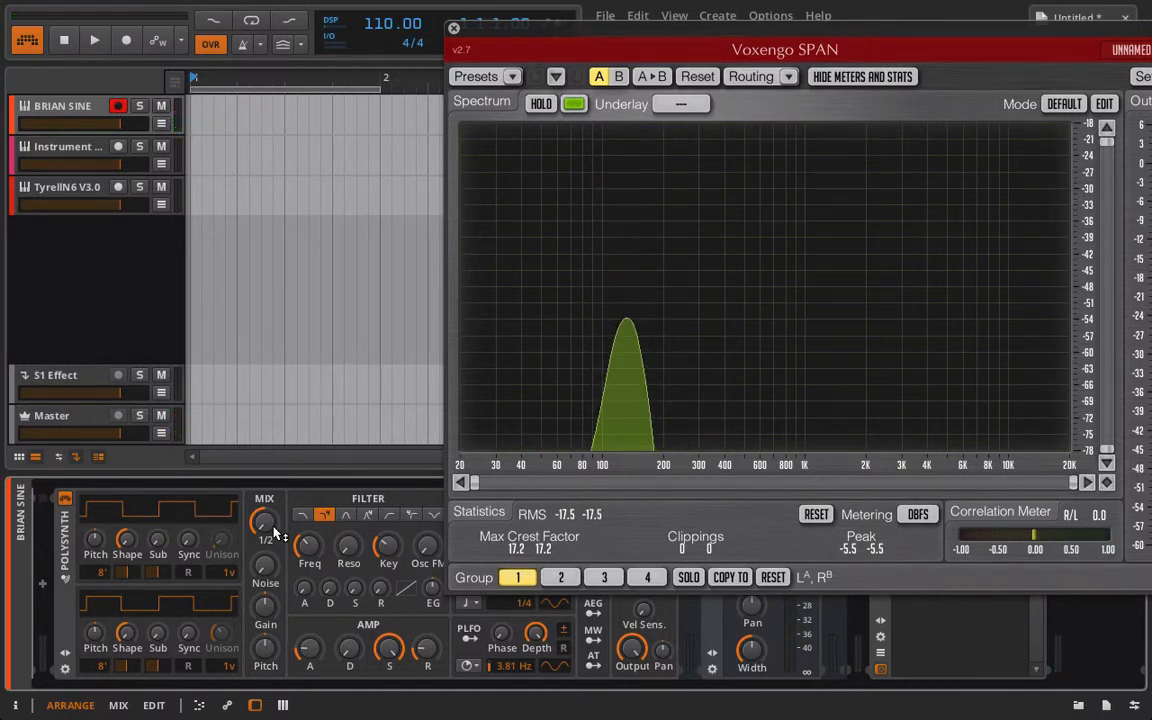
click(453, 29)
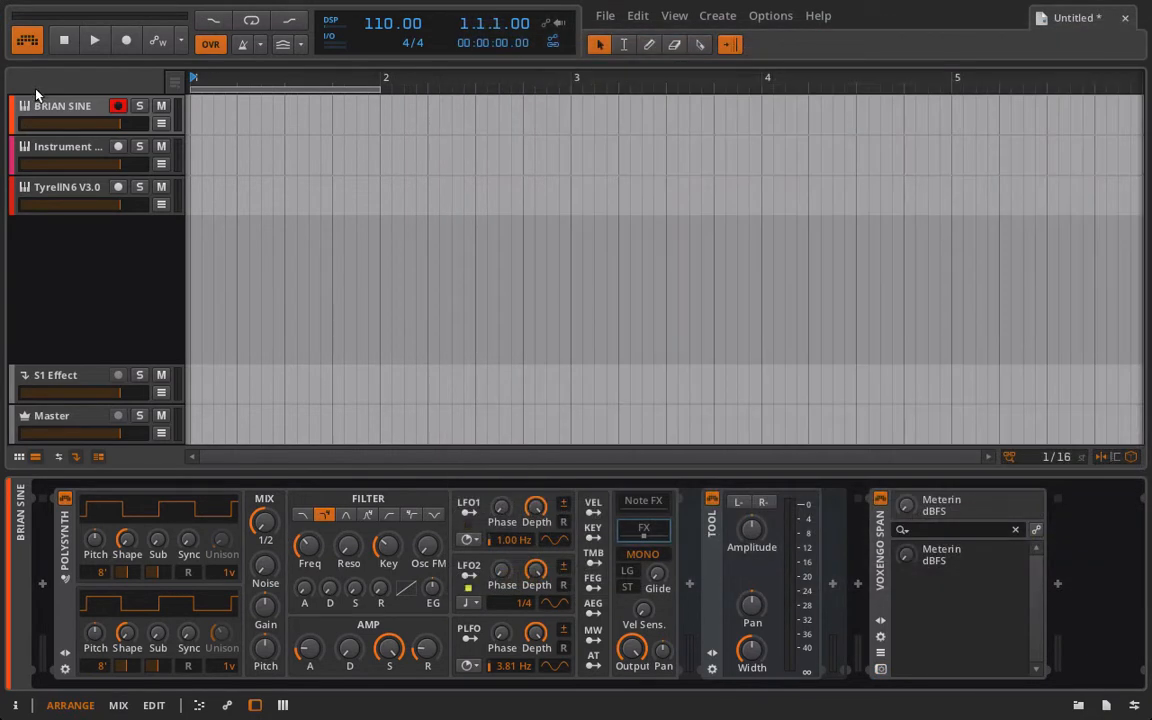
- Replace the second track's instrument layer device with a new empty Instrument Layer ahead of Voxengo SPAN
click(55, 147)
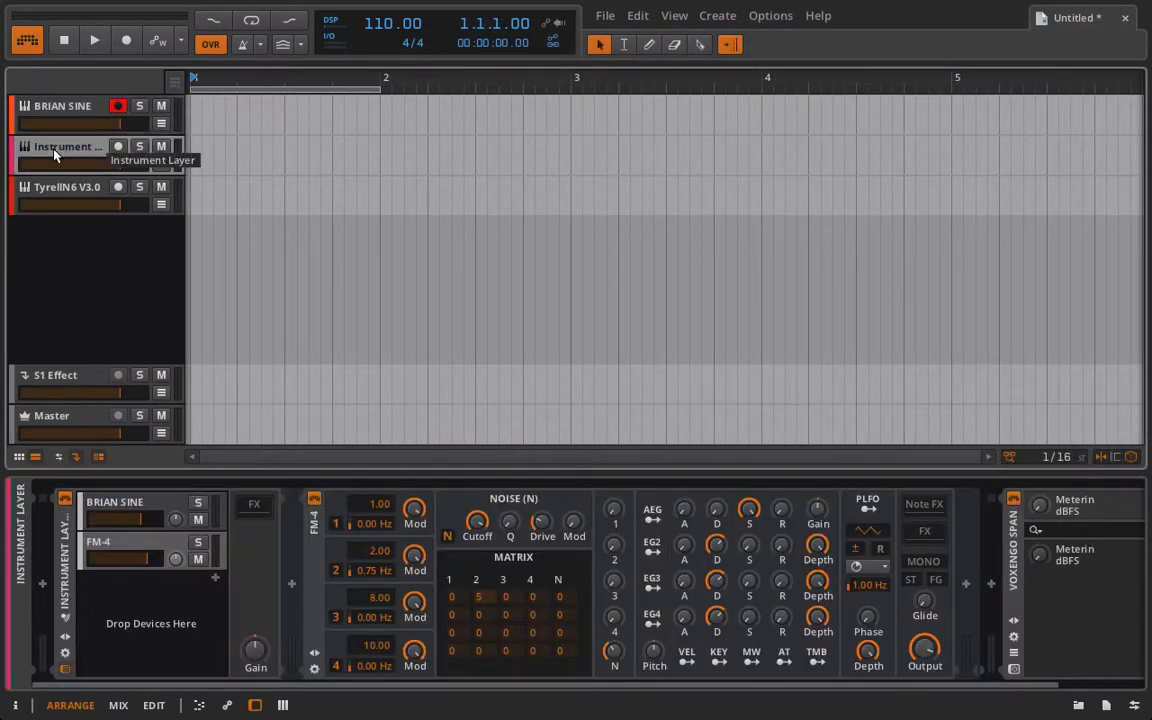
key(Delete)
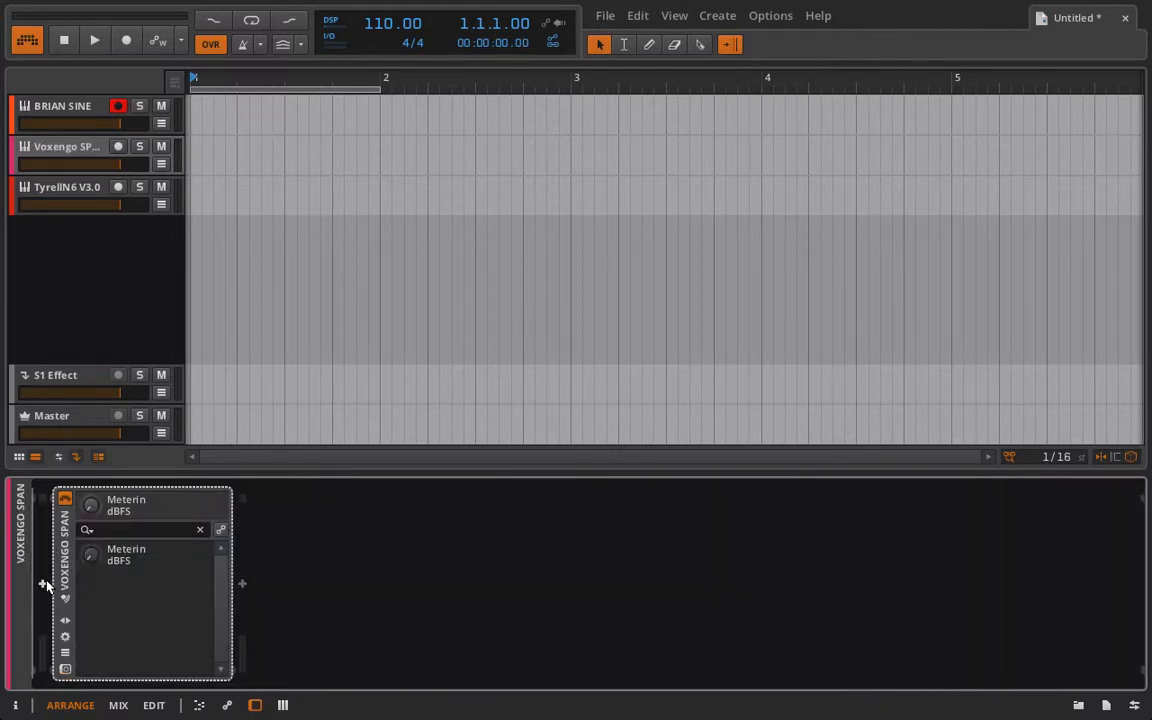
click(43, 584)
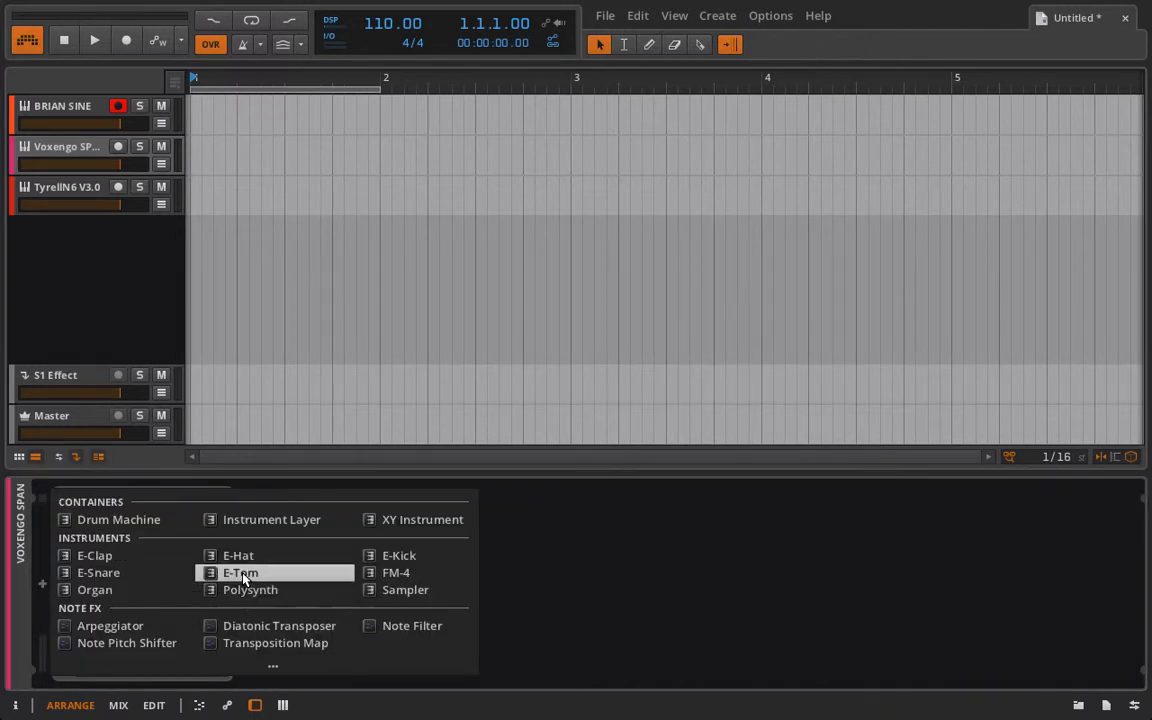
click(290, 517)
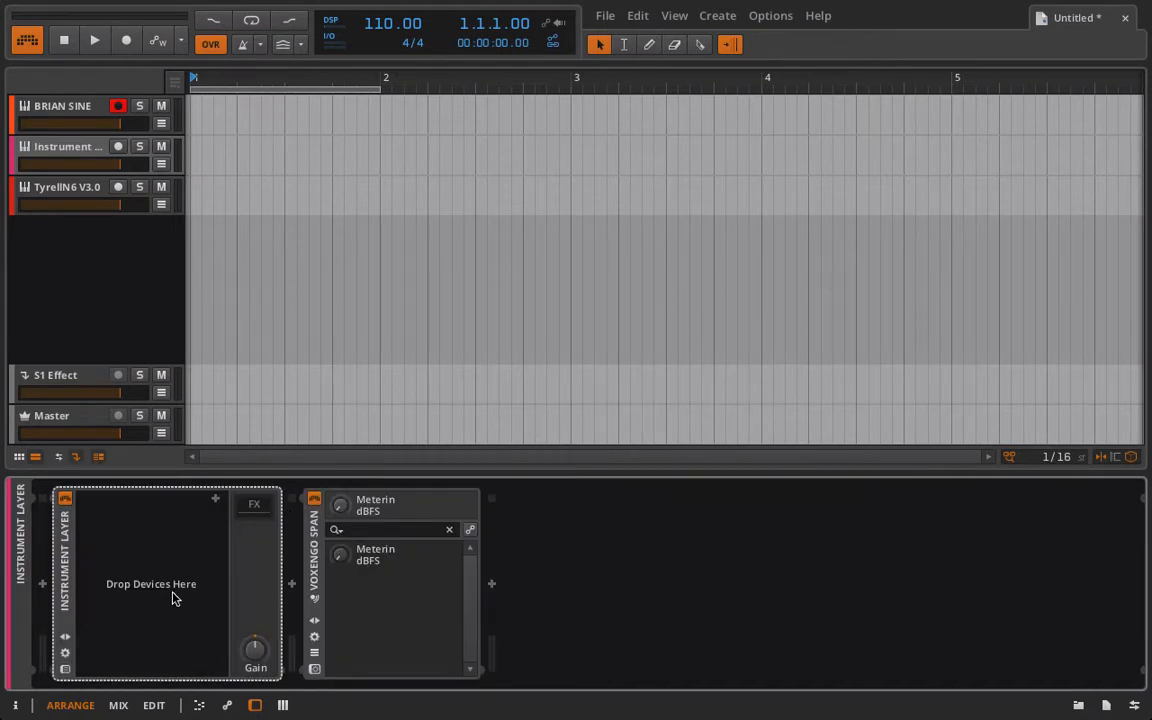
- Add a Polysynth to the empty Instrument Layer and arm the track for recording
click(216, 500)
double_click(420, 592)
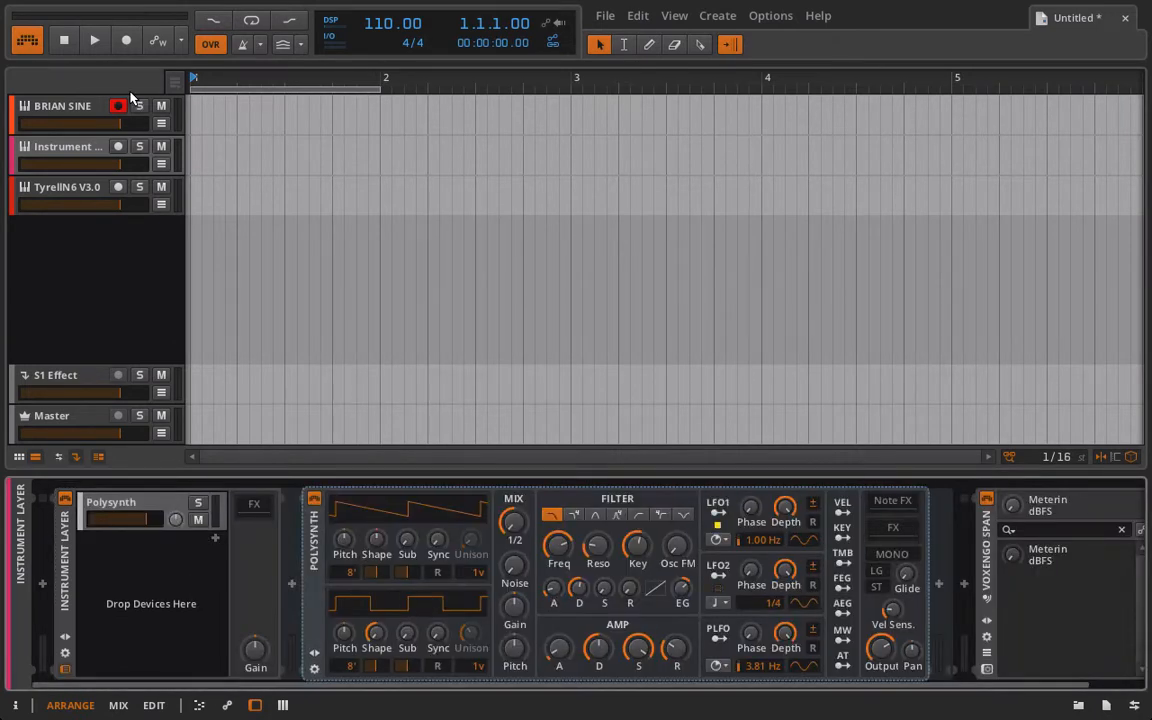
click(113, 148)
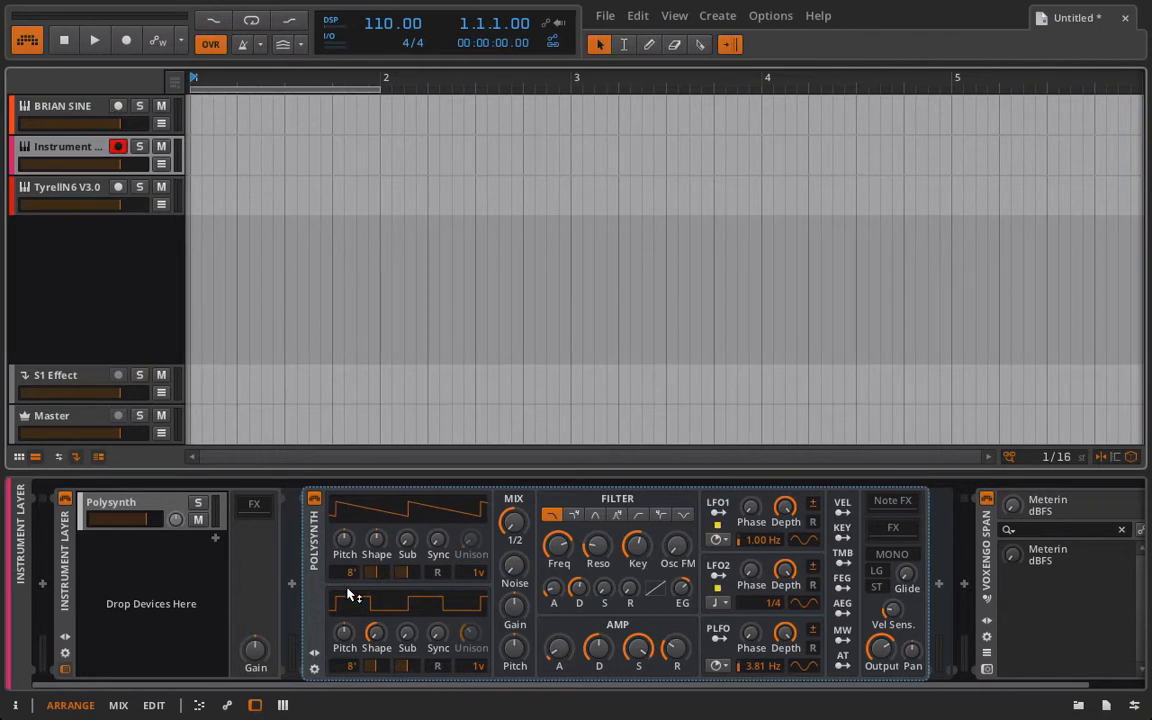
- Load the BRIAN SINE preset into the layered Polysynth and collapse its preset and macro section
click(315, 657)
click(345, 503)
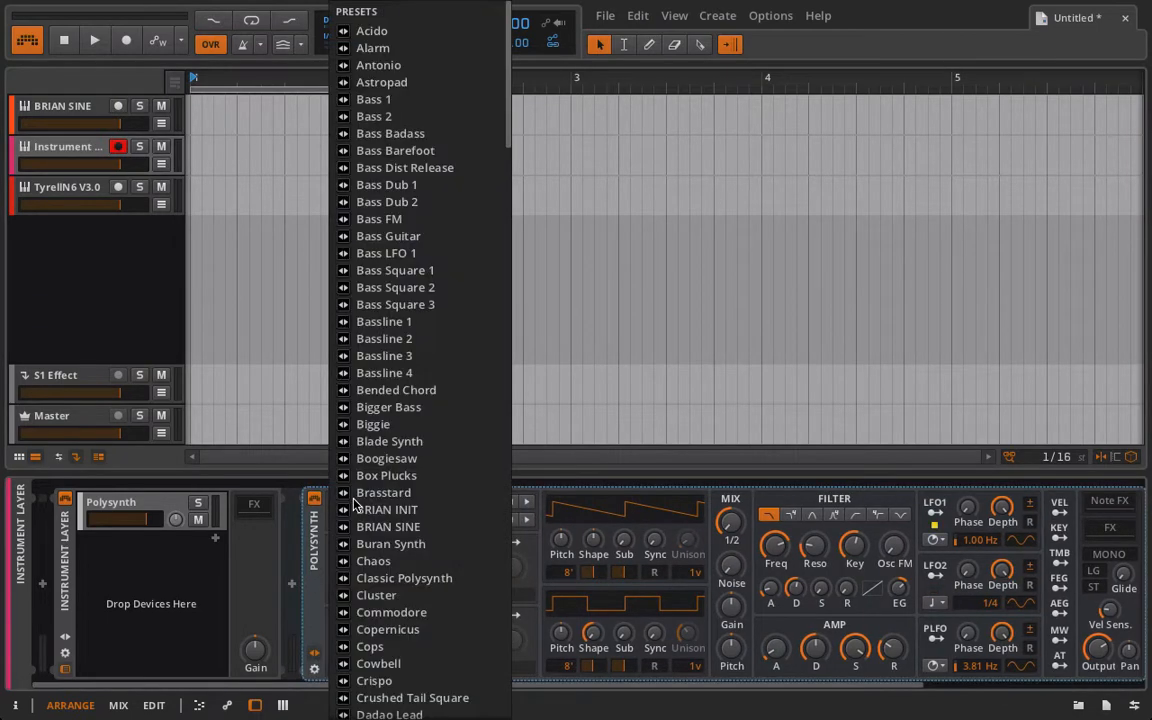
click(386, 527)
click(315, 655)
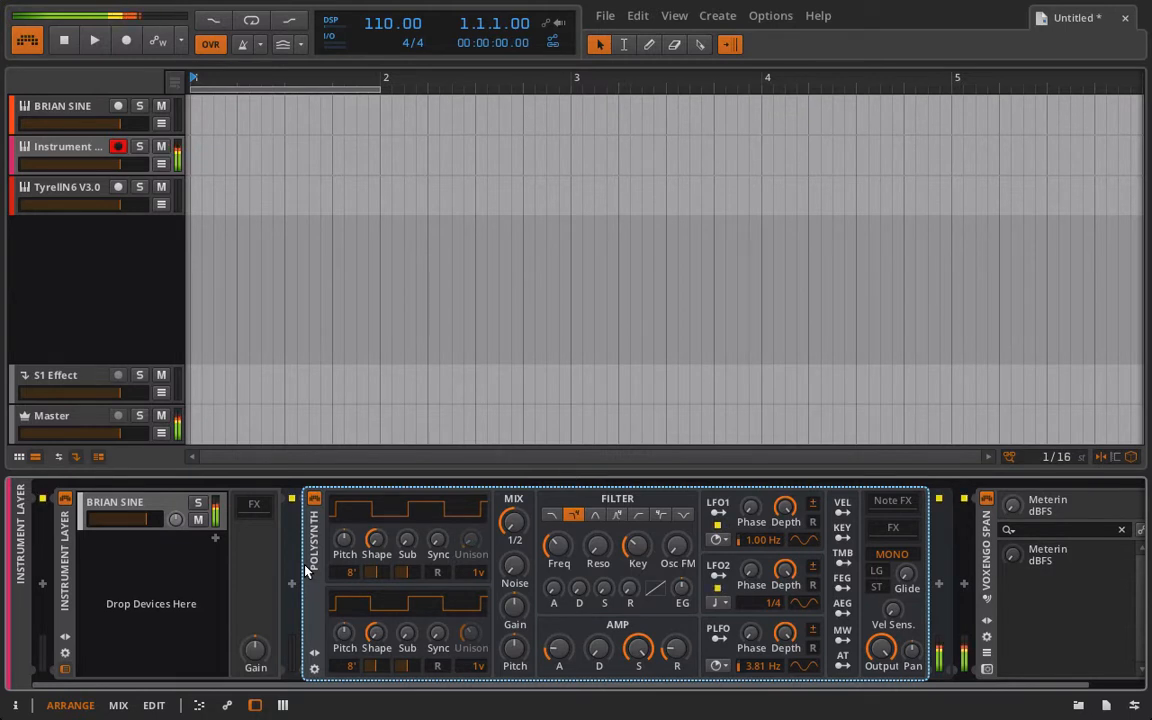
- Add a second Polysynth to the Instrument Layer and load the BRIAN INIT preset into it
click(215, 539)
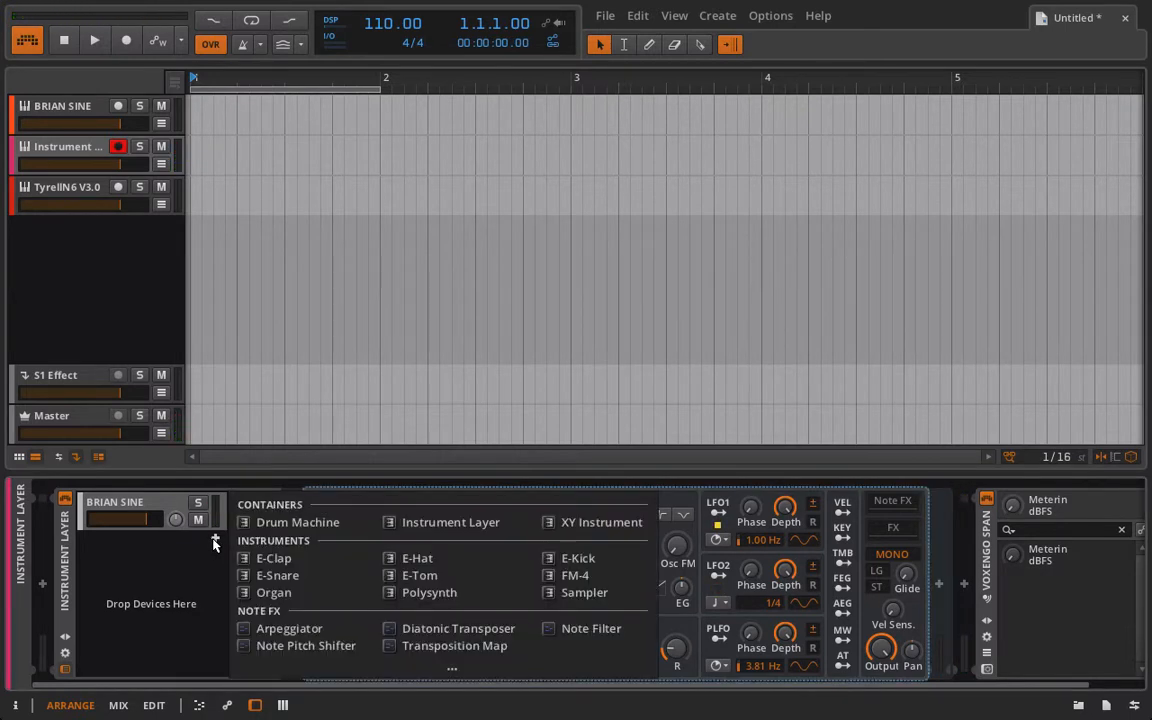
click(475, 597)
click(315, 655)
click(420, 497)
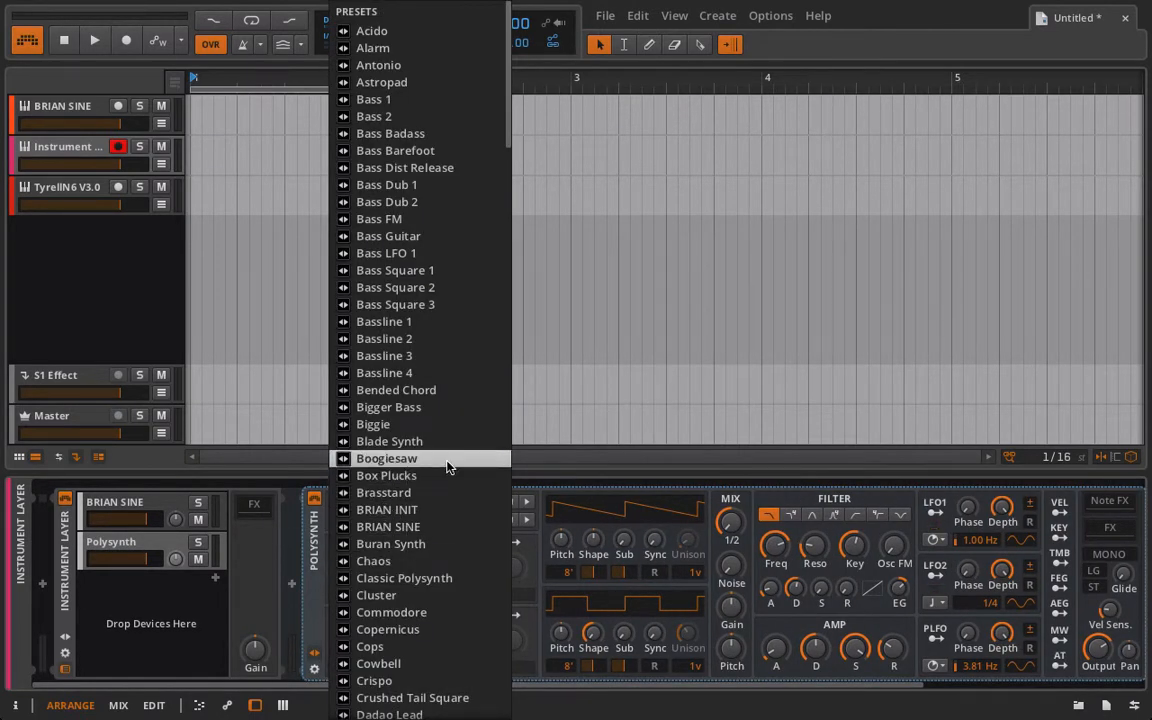
click(430, 510)
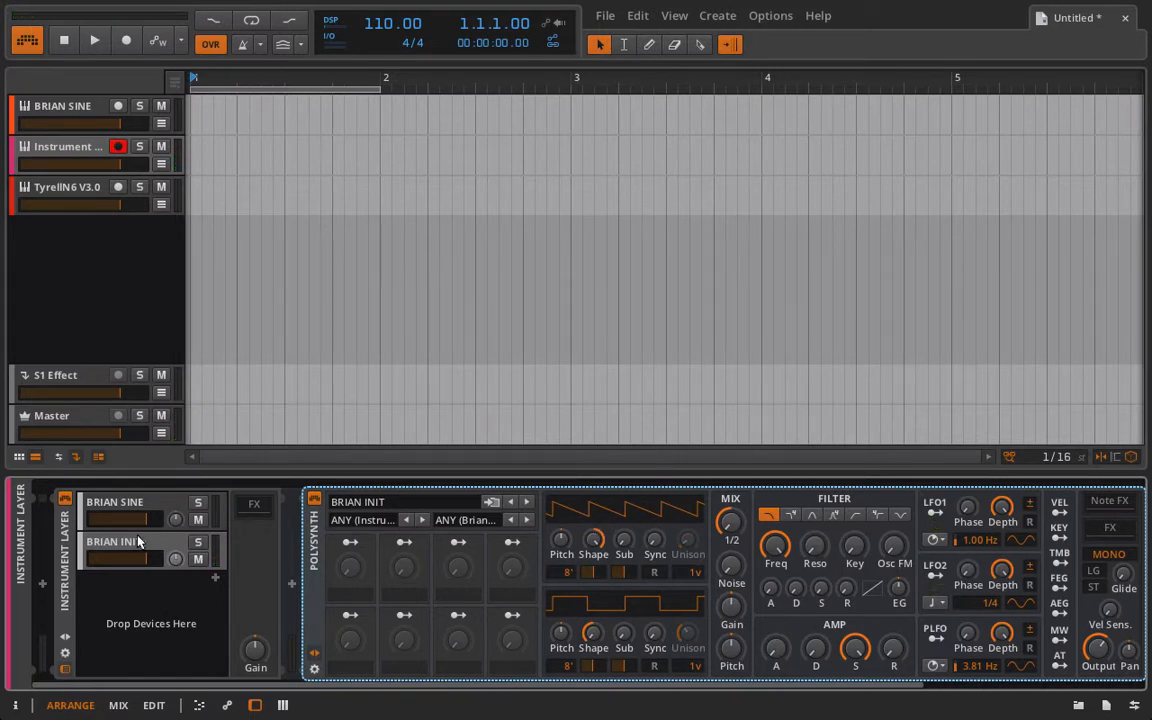
- Set the BRIAN SINE layer's first oscillator to 16' and lower the layer's volume
click(122, 507)
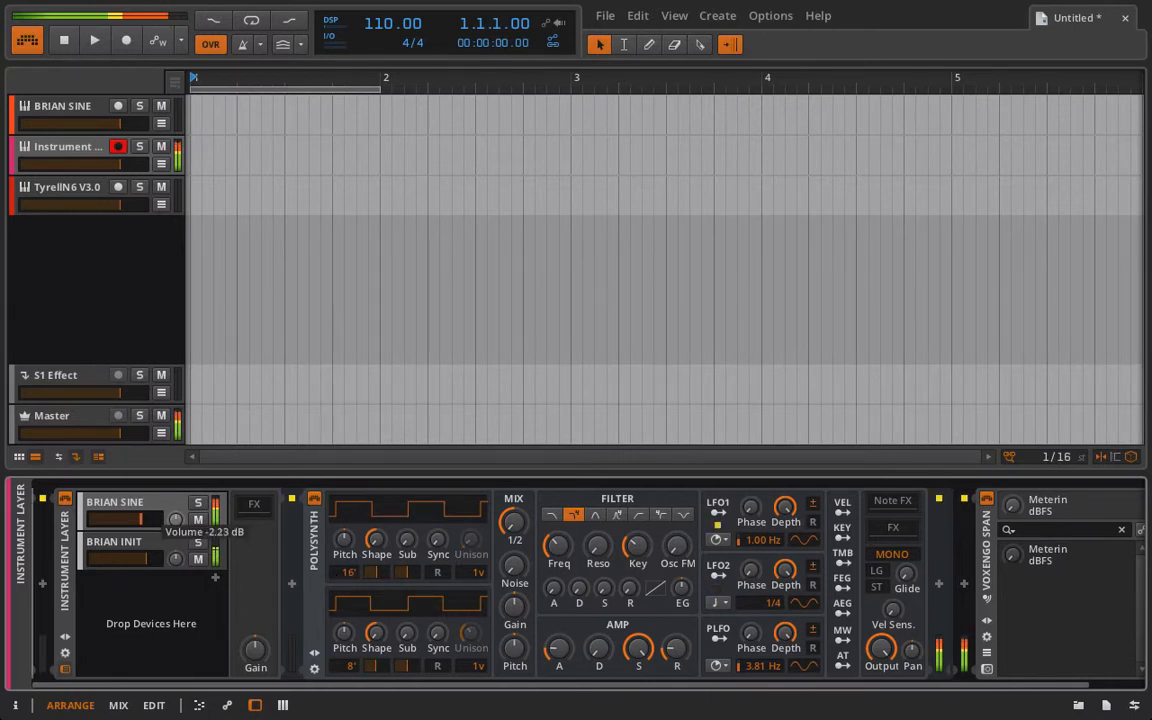
click(121, 542)
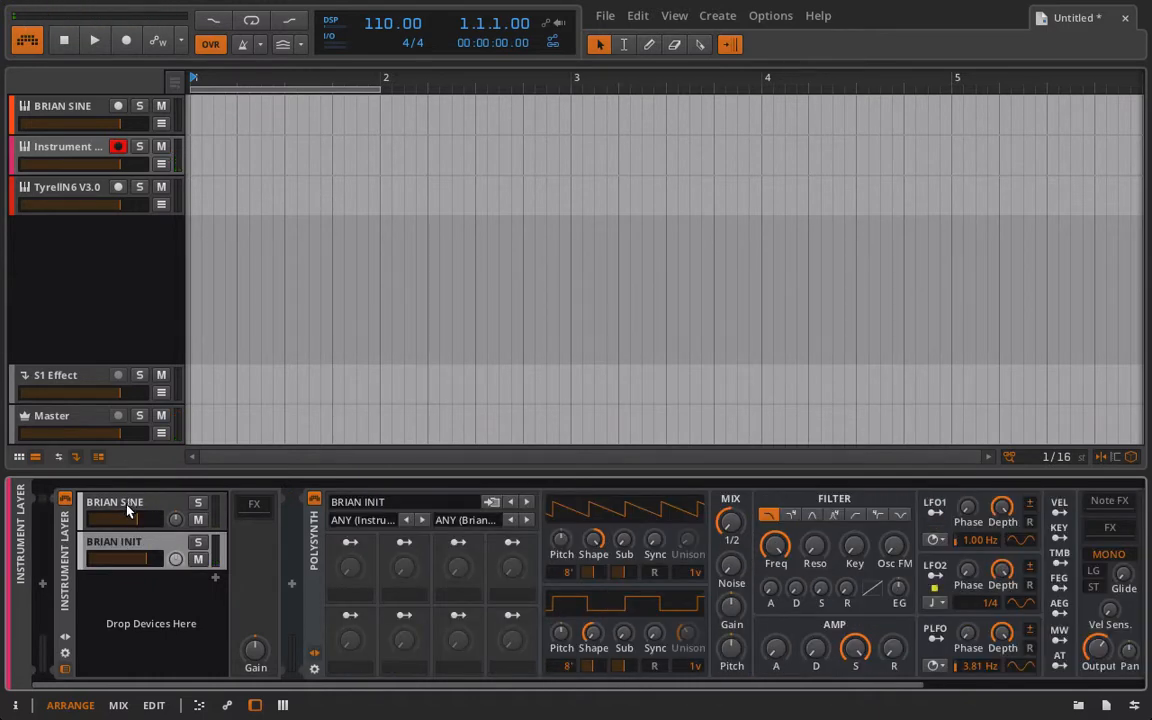
click(127, 510)
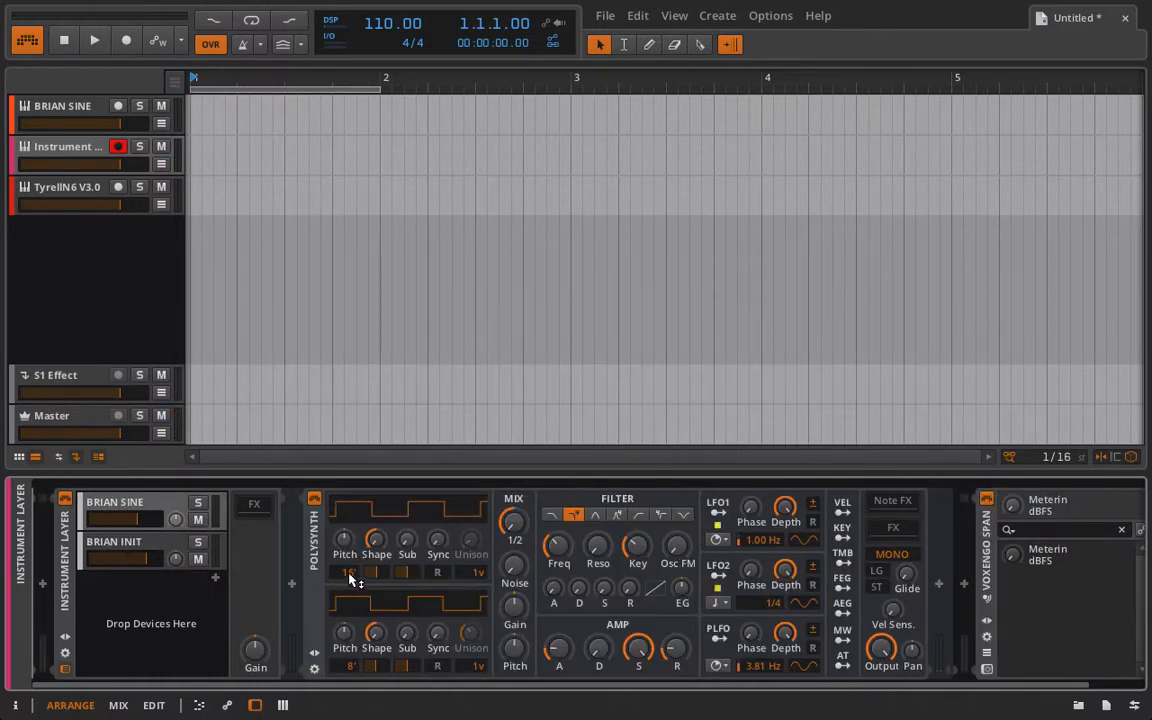
- Adjust the noise mix and filter frequency of the BRIAN INIT layer's Polysynth, with its preset section collapsed
click(137, 543)
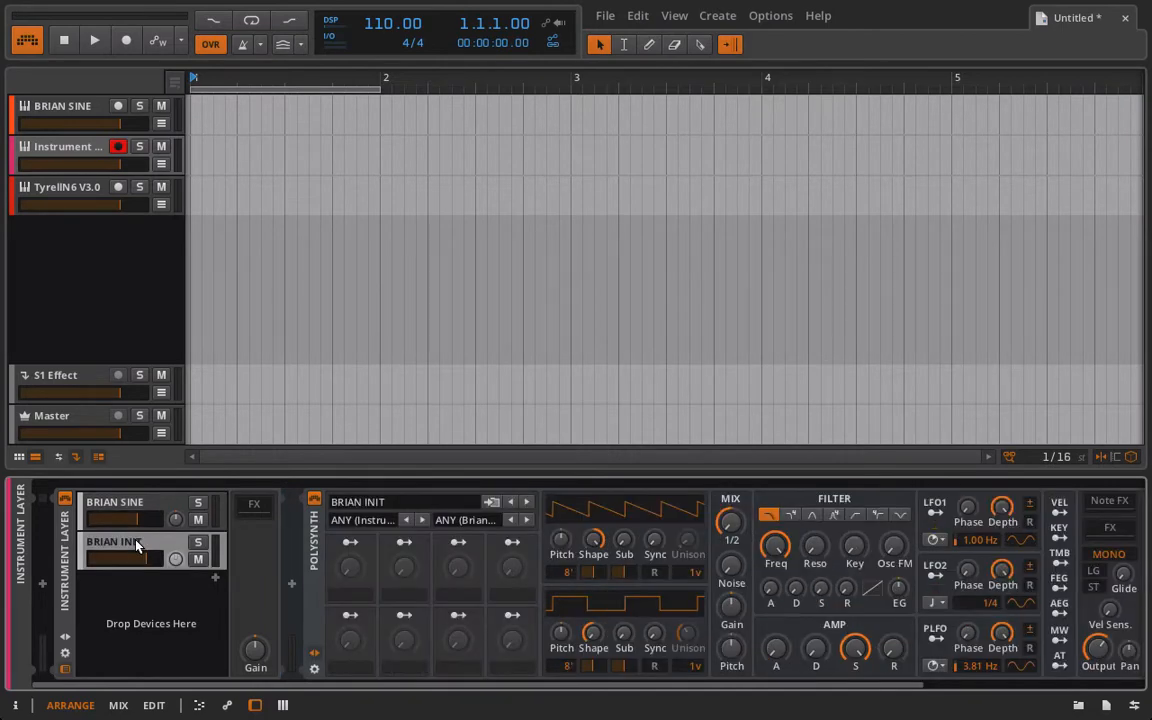
click(314, 652)
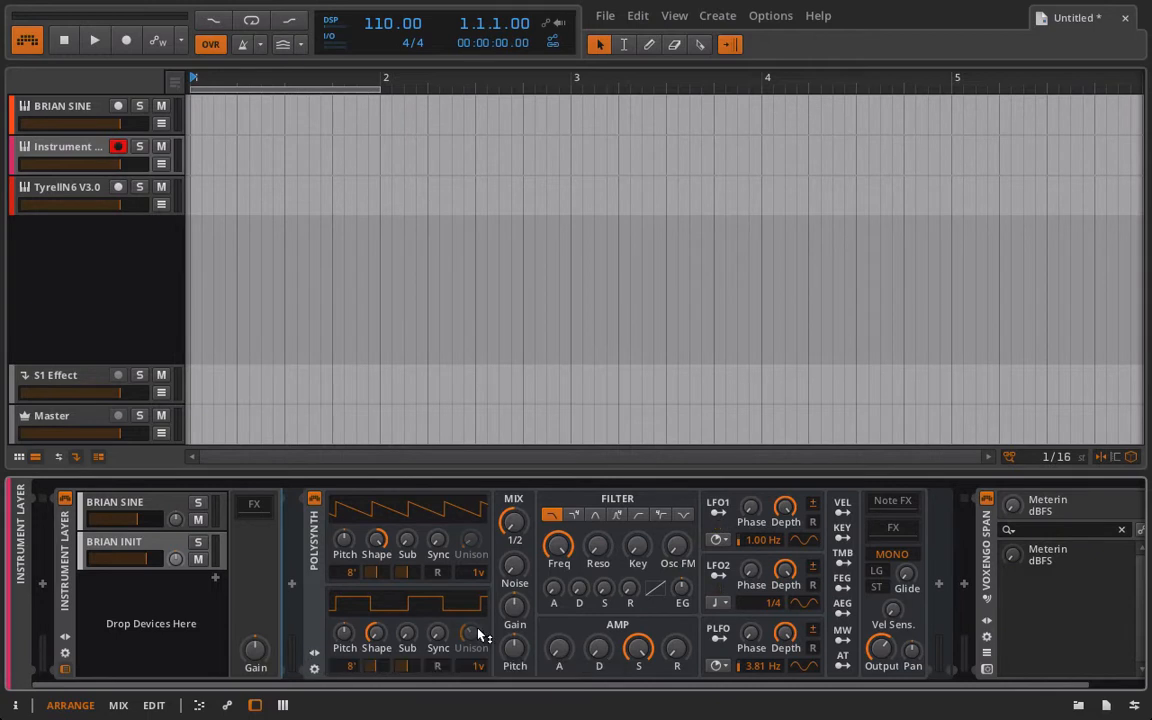
click(517, 567)
drag(517, 567, 562, 556)
click(558, 545)
- Adjust the BRIAN SINE layer's volume against the noise layer while checking the spectrum in Voxengo SPAN
click(988, 670)
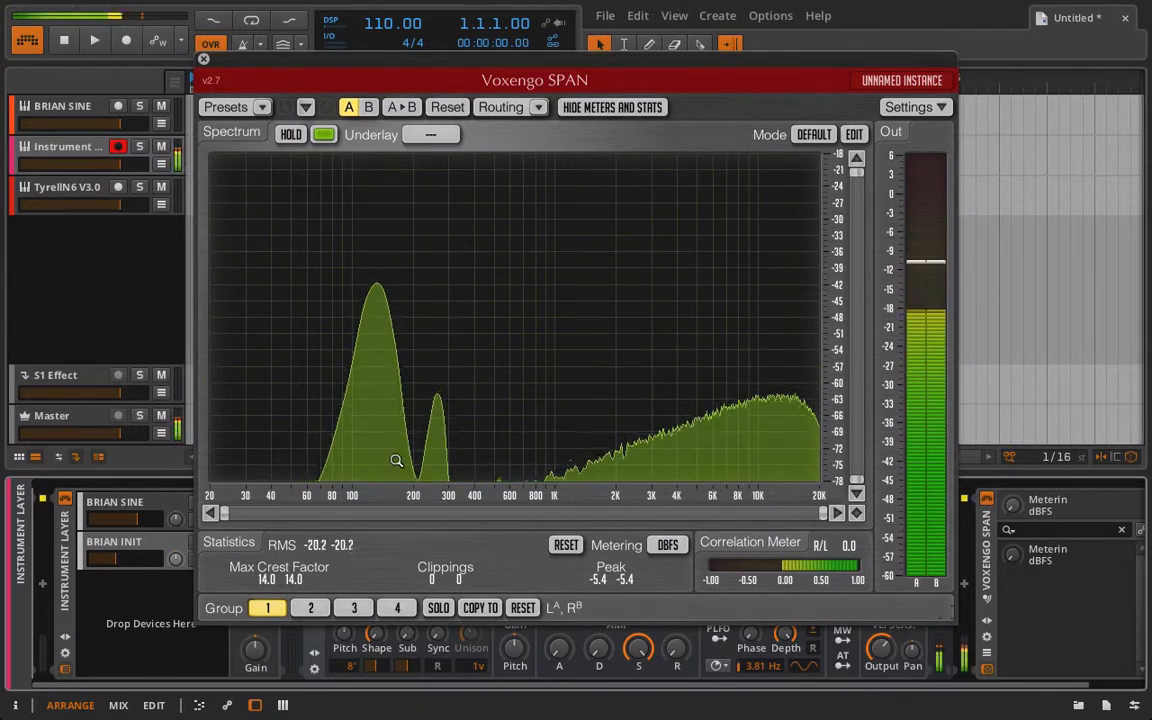
drag(160, 518, 145, 520)
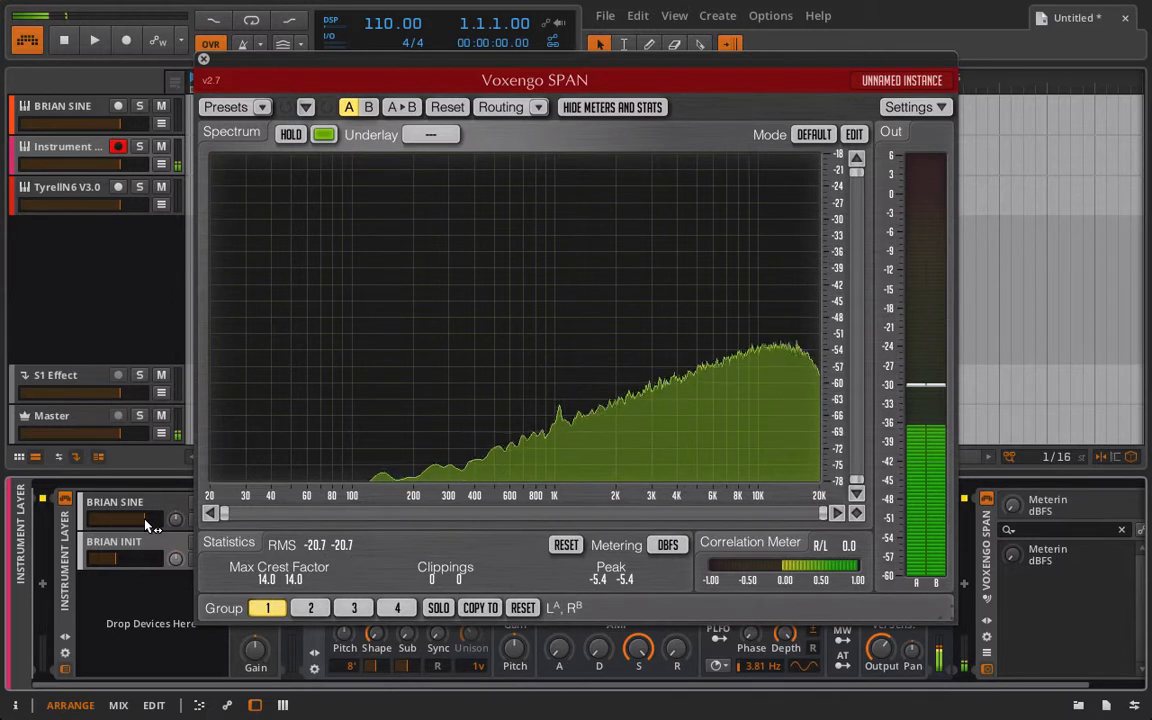
mouse_move(145, 520)
mouse_down()
mouse_move(157, 519)
mouse_move(145, 524)
mouse_up()
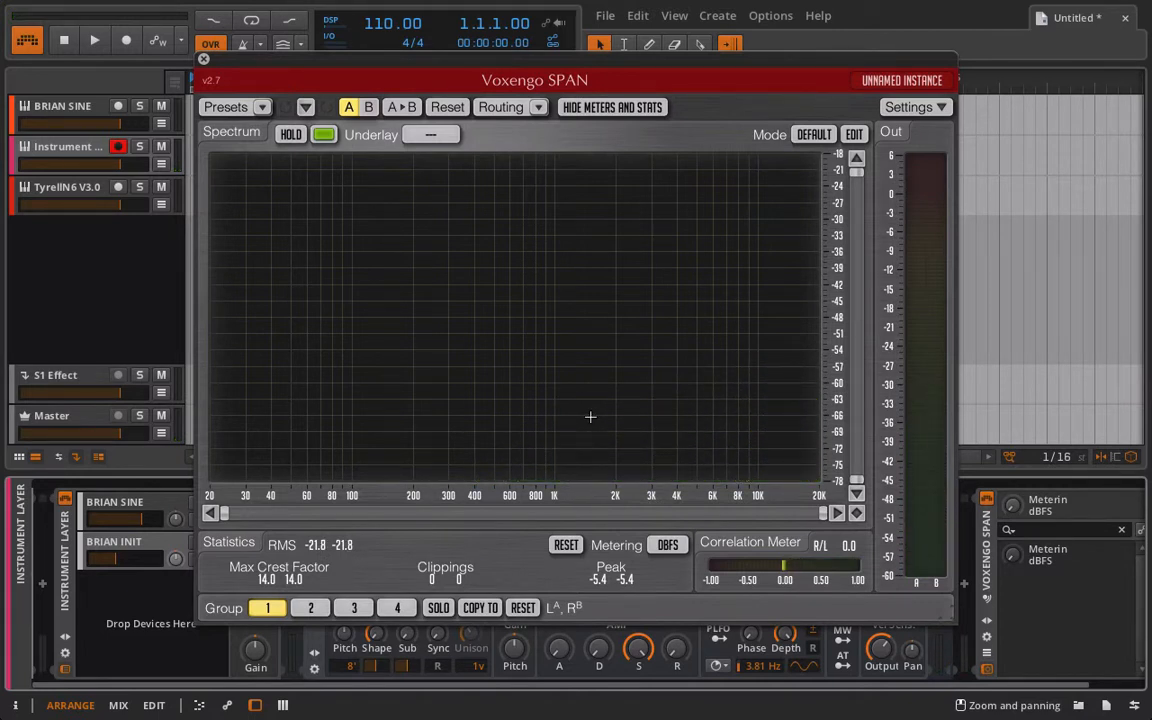
- Close the Voxengo SPAN window and lower the BRIAN INIT layer's volume slightly
click(204, 61)
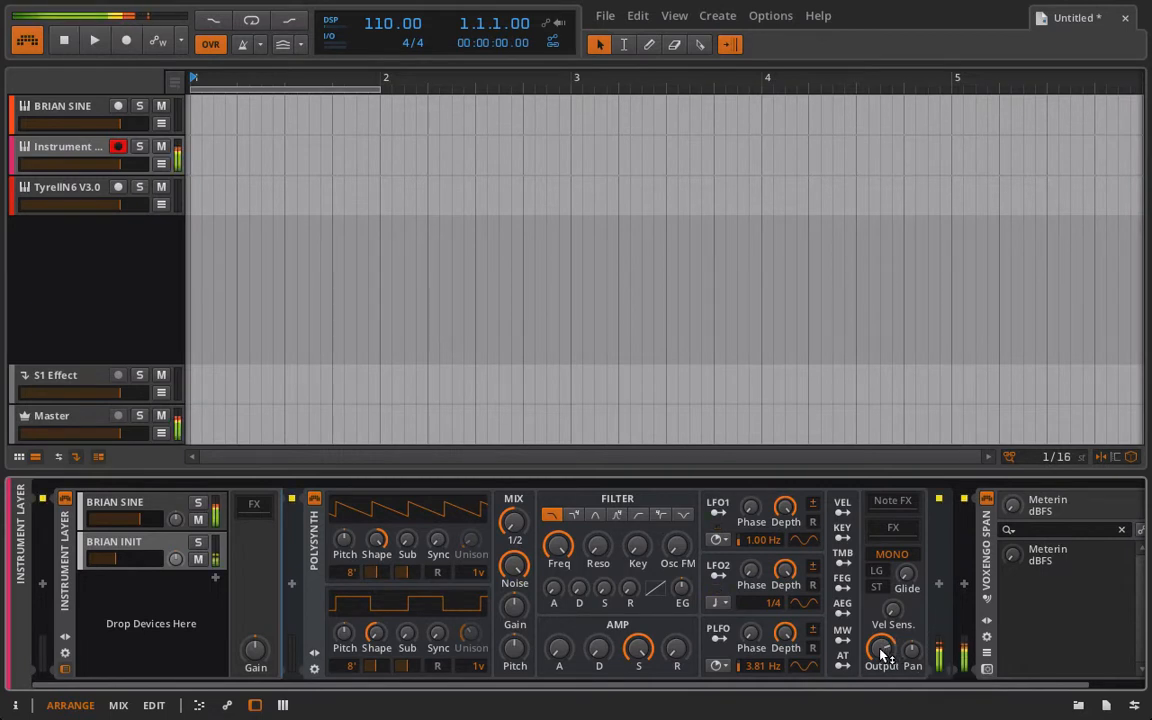
drag(117, 558, 105, 574)
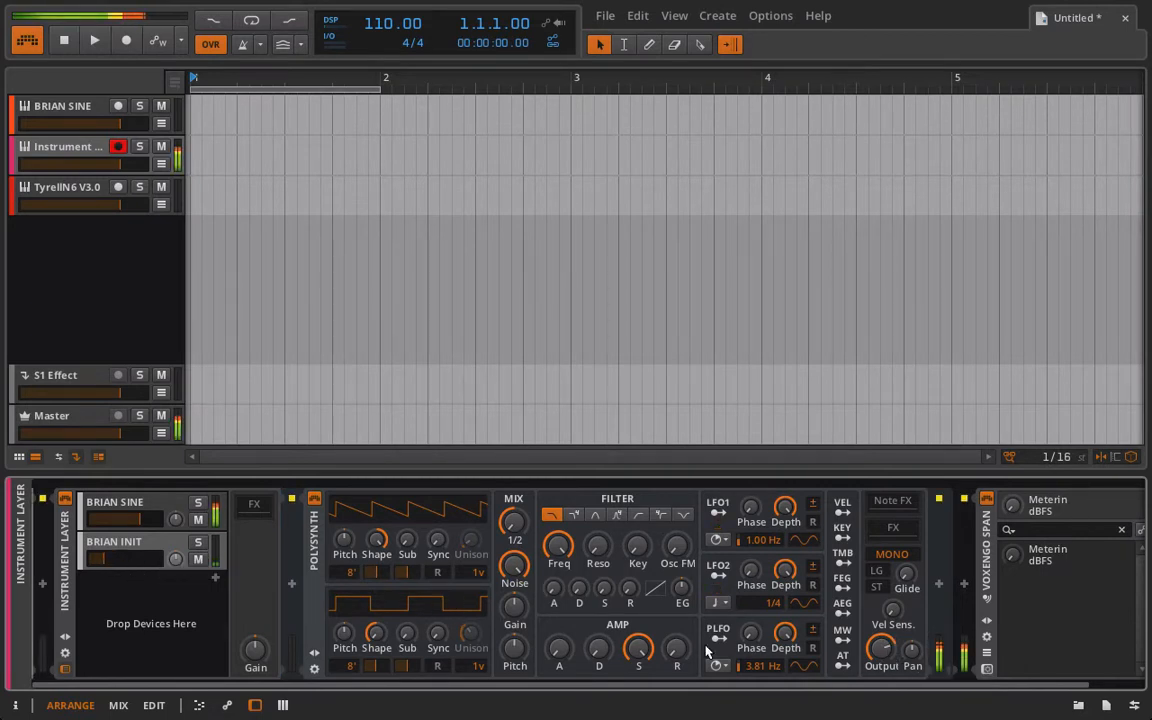
- Insert an EQ-5 in the FX chain of the BRIAN INIT layer's Polysynth
scroll(886, 528, down, 2)
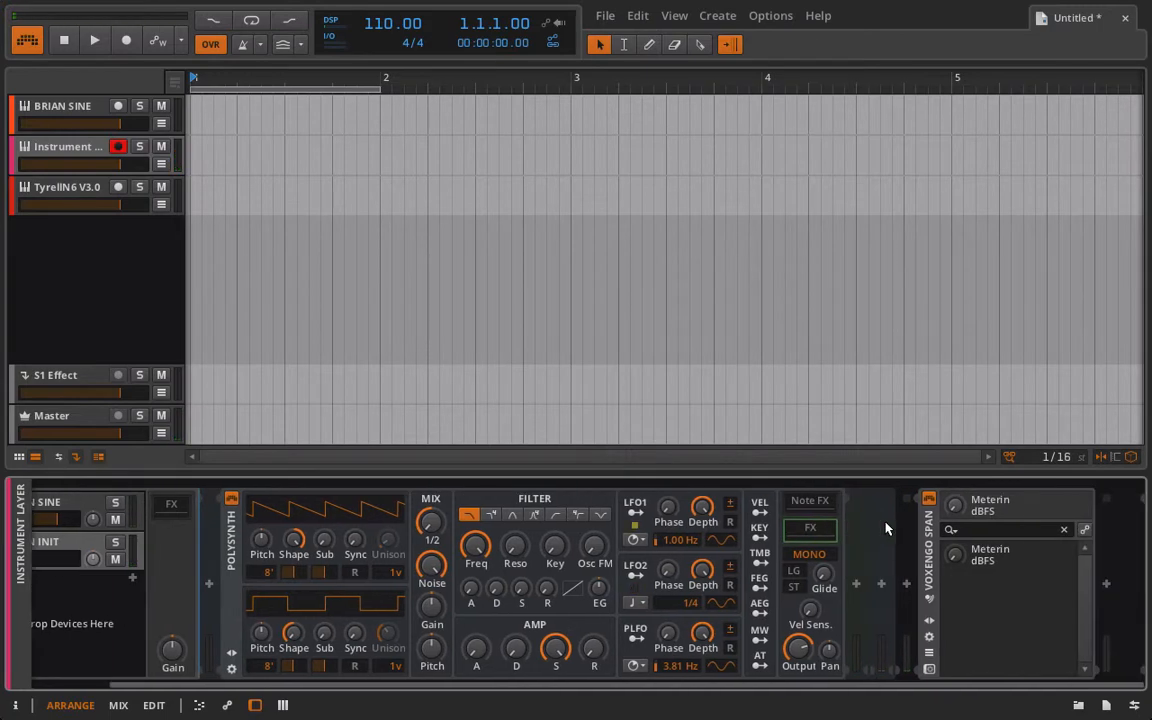
click(856, 583)
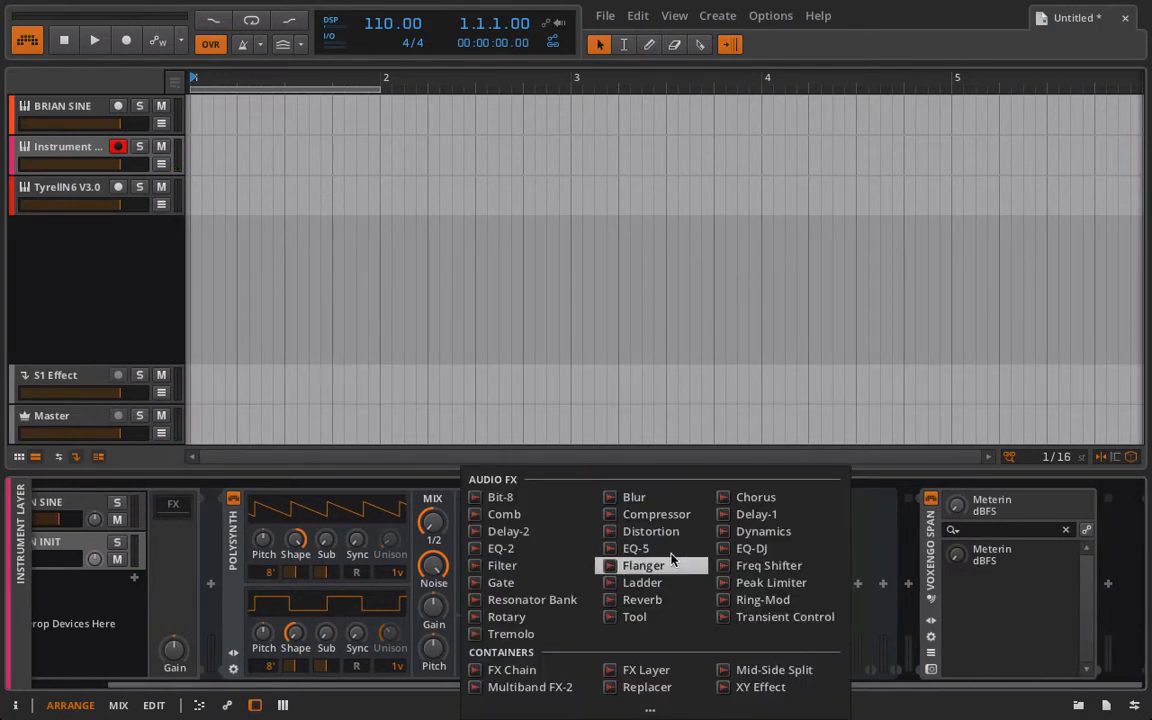
click(635, 548)
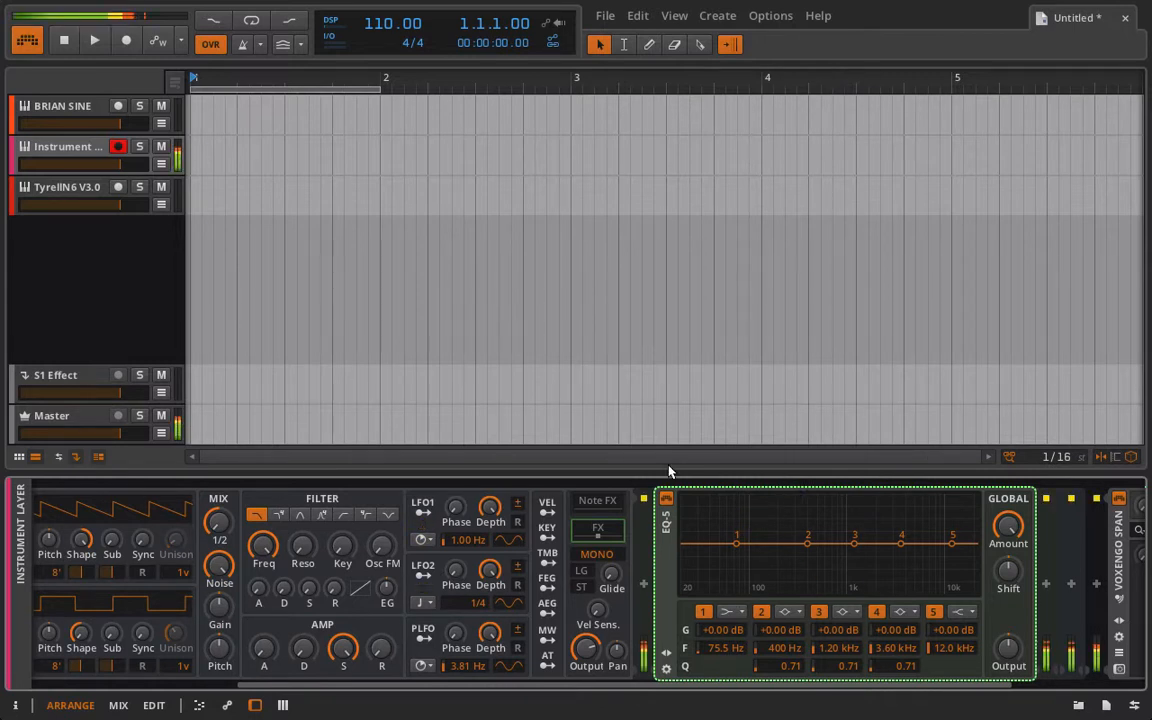
- Set the EQ-5's band 1 to highpass24 and boost band 2 by about 4 dB around 340 Hz
click(727, 611)
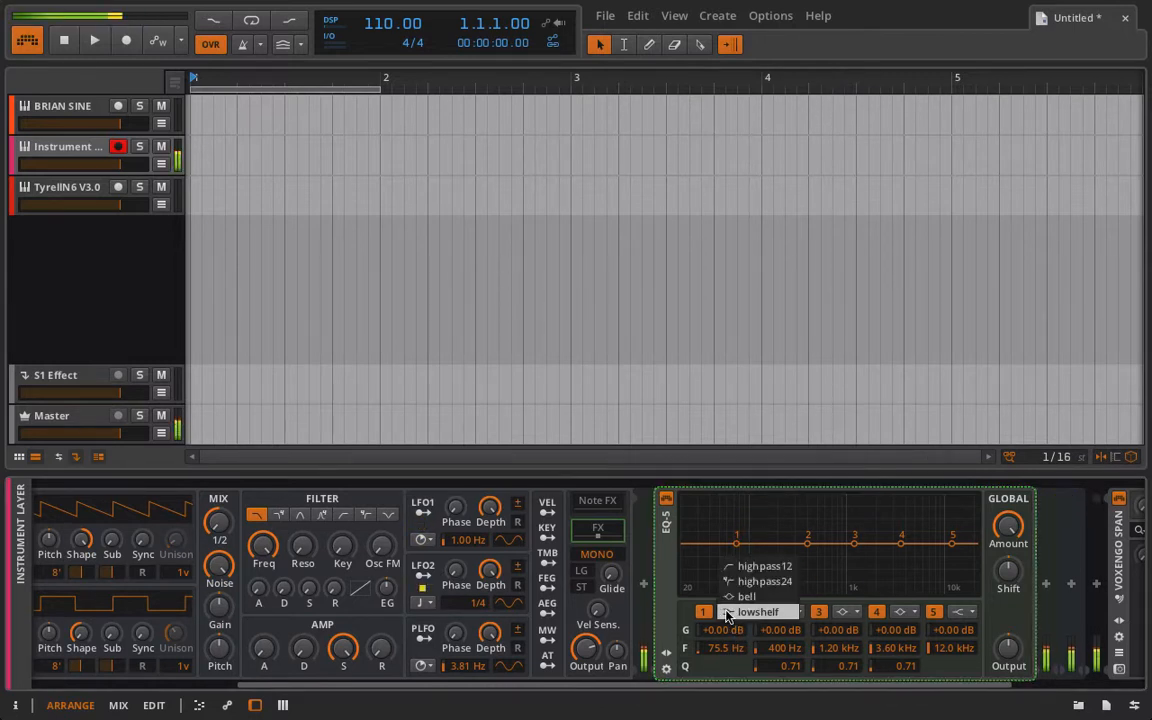
click(740, 582)
drag(808, 545, 801, 527)
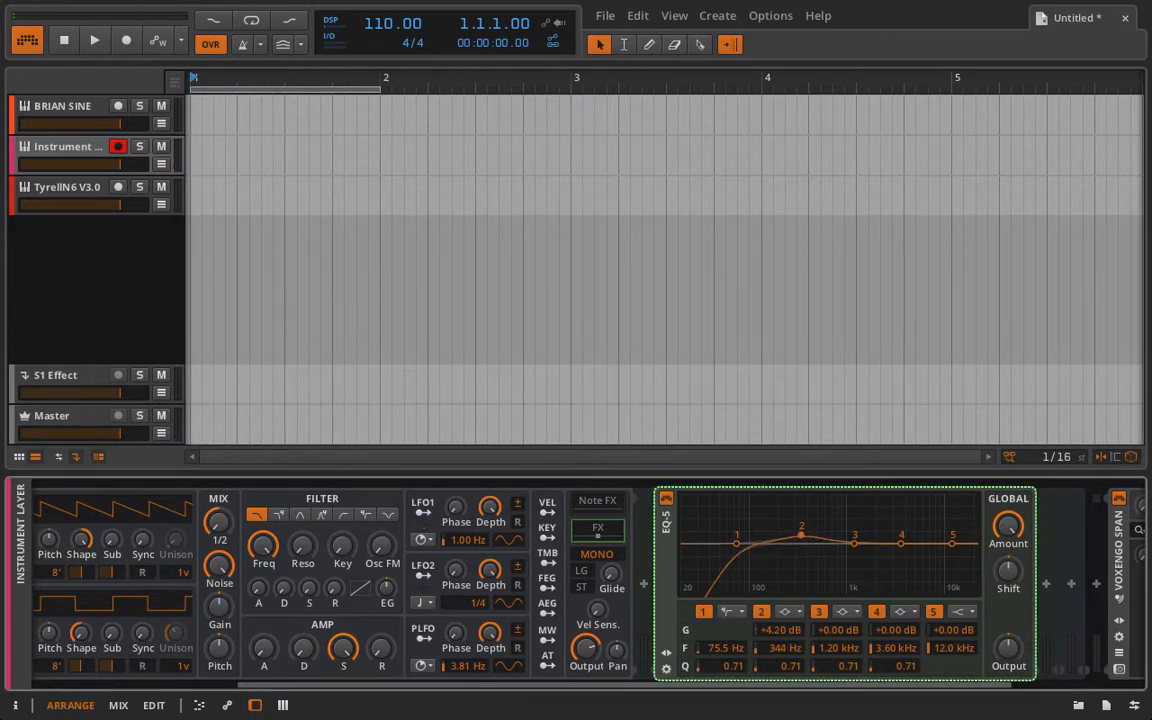
- Load the Aah preset into the EQ-5 and collapse its preset section
click(667, 654)
click(690, 505)
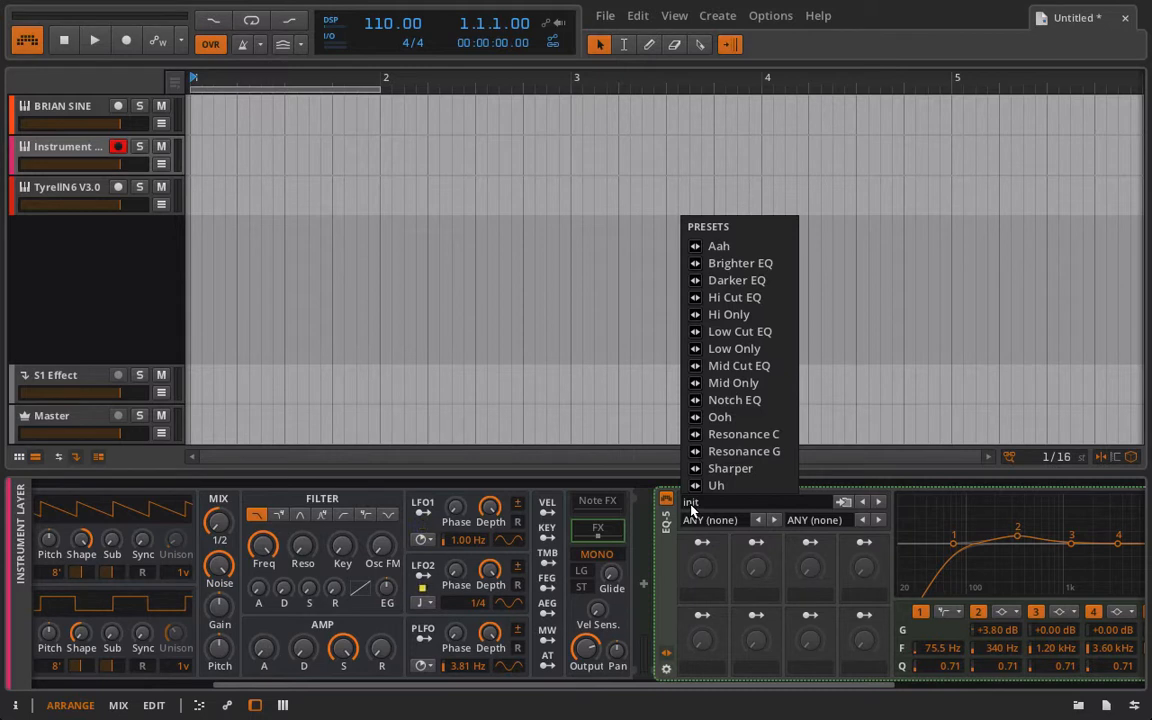
click(714, 246)
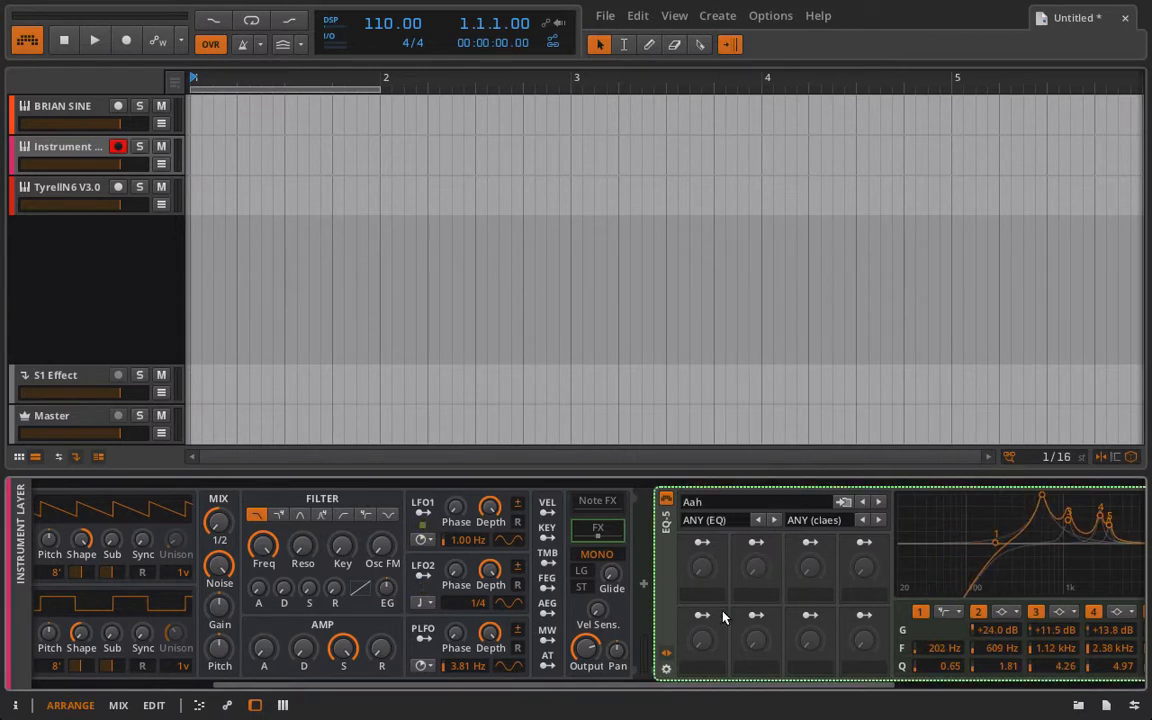
click(667, 654)
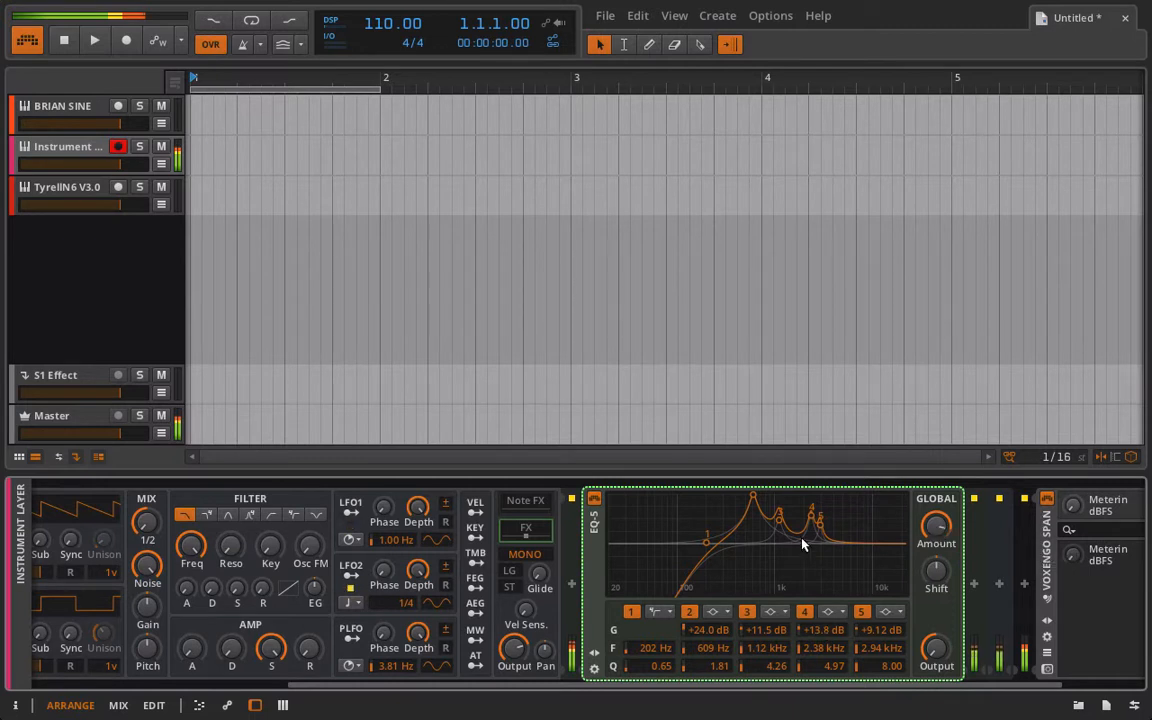
- Cut EQ-5 band 3 to about -22 dB at 1.30 kHz and make band 5 a highshelf of about +3.8 dB near 8 kHz
drag(780, 520, 785, 587)
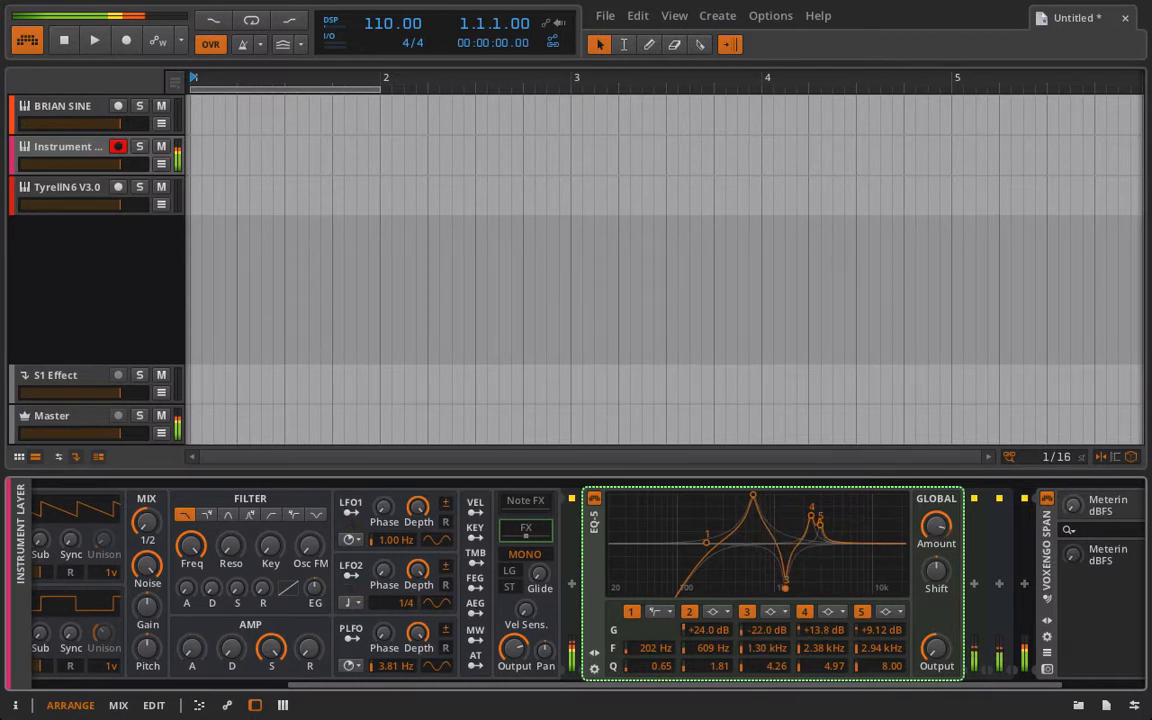
drag(818, 516, 866, 519)
click(893, 611)
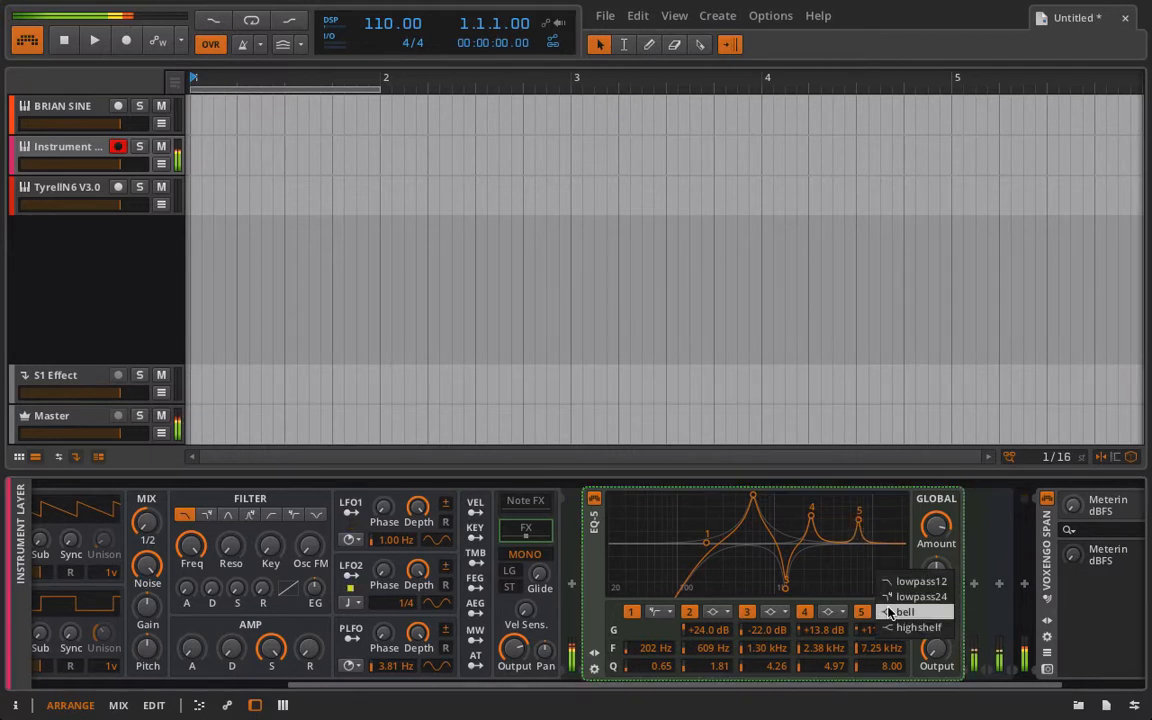
click(920, 627)
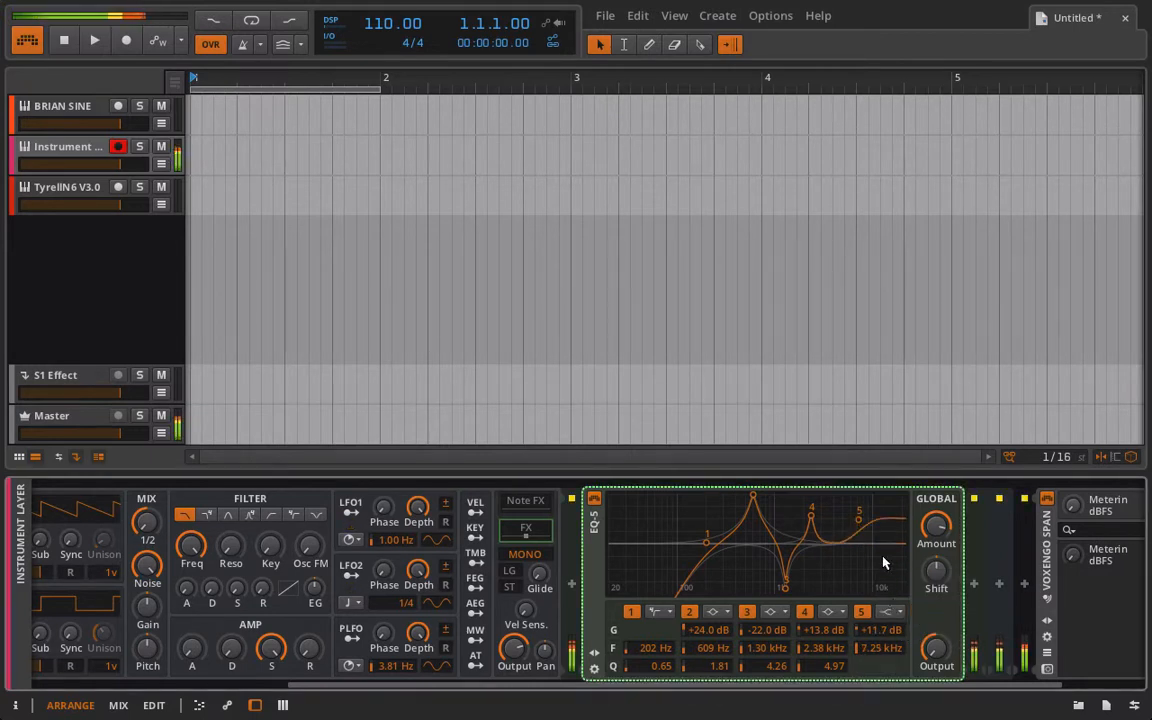
drag(880, 630, 884, 636)
- Move EQ-5 band 4 to about 4.19 kHz at +18.6 dB with Q 1.91, band 1 to 123 Hz and band 3 to 2.60 kHz
drag(811, 515, 838, 520)
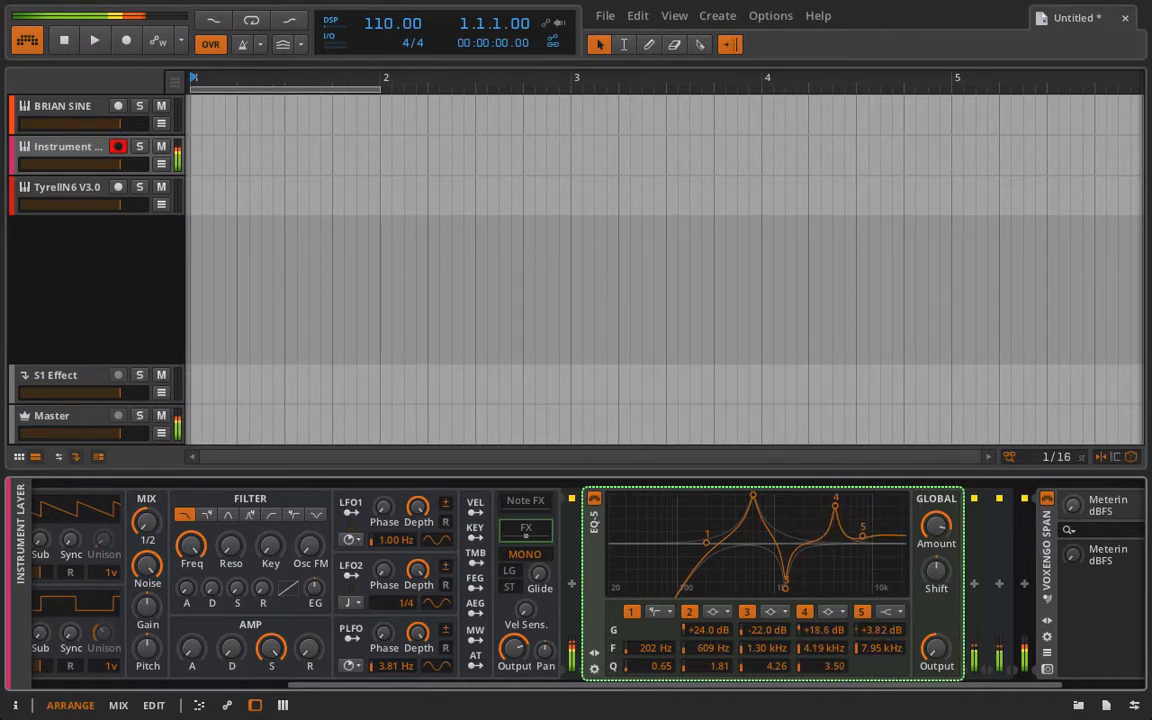
scroll(812, 587, down, 3)
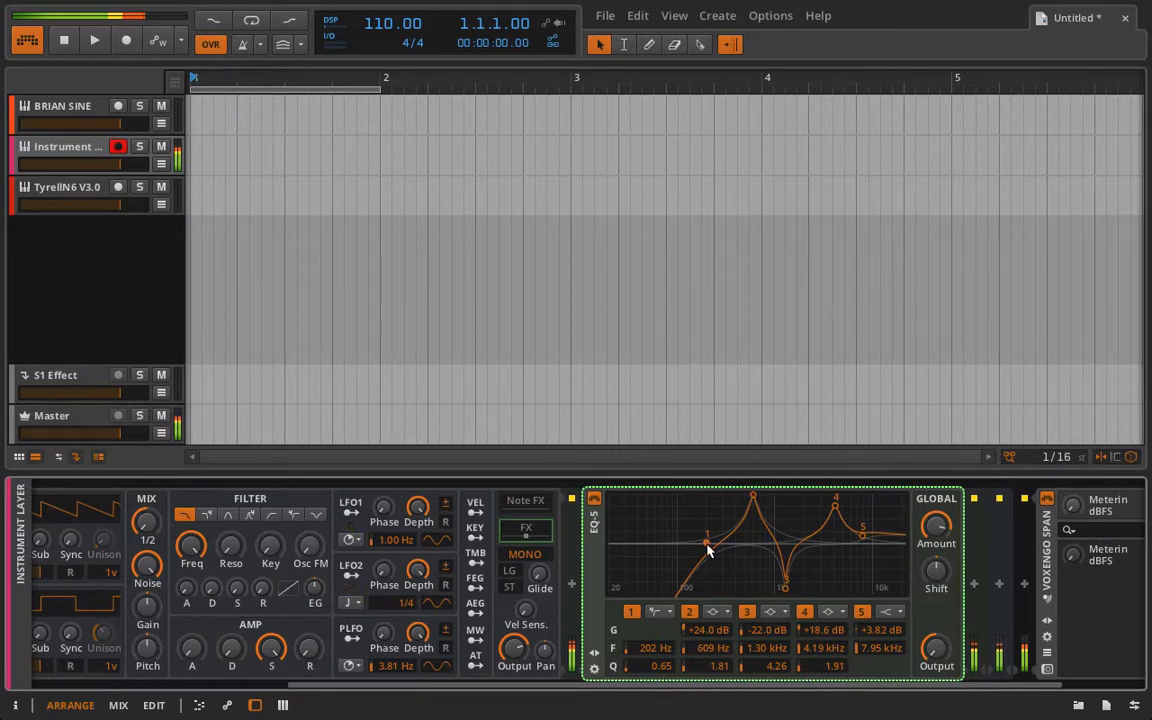
drag(707, 549, 685, 550)
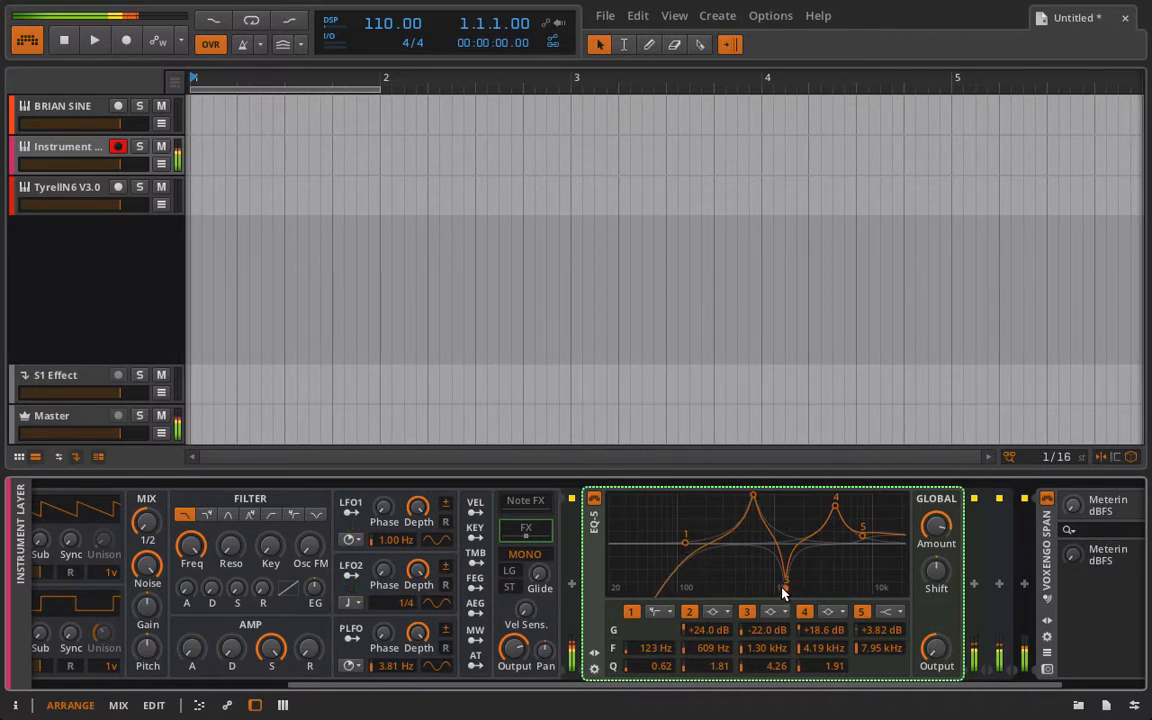
drag(785, 590, 814, 588)
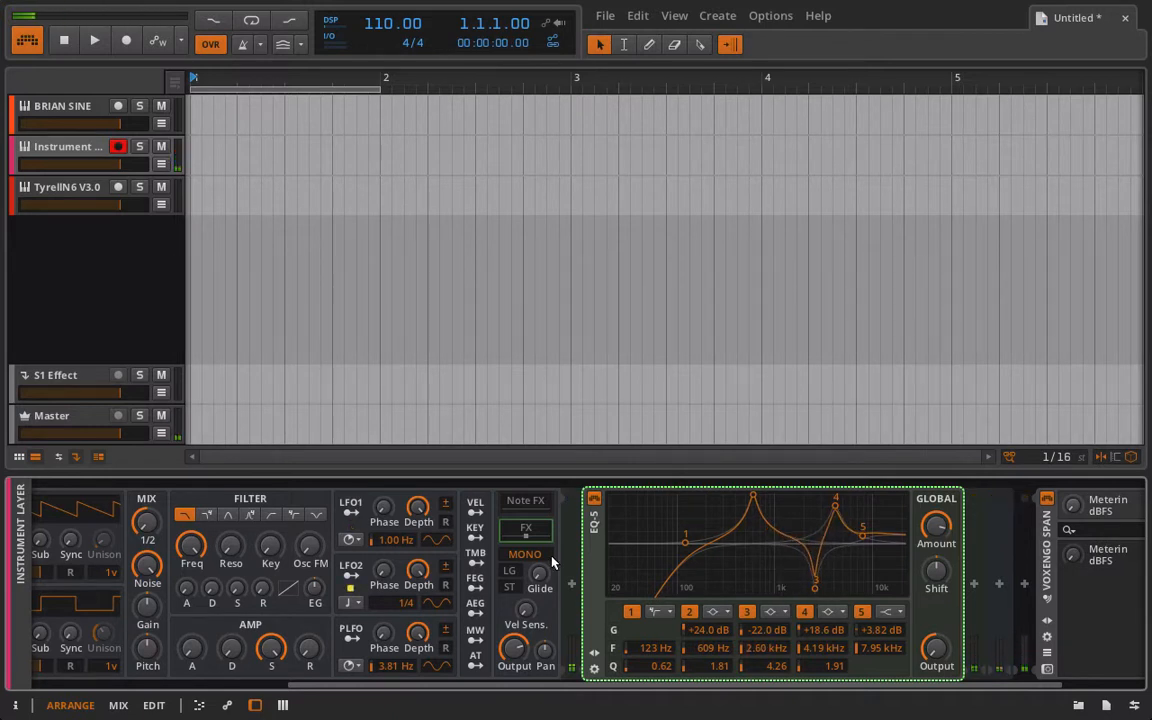
- Raise the BRIAN INIT layer's volume slightly in the Instrument Layer
scroll(527, 556, left, 5)
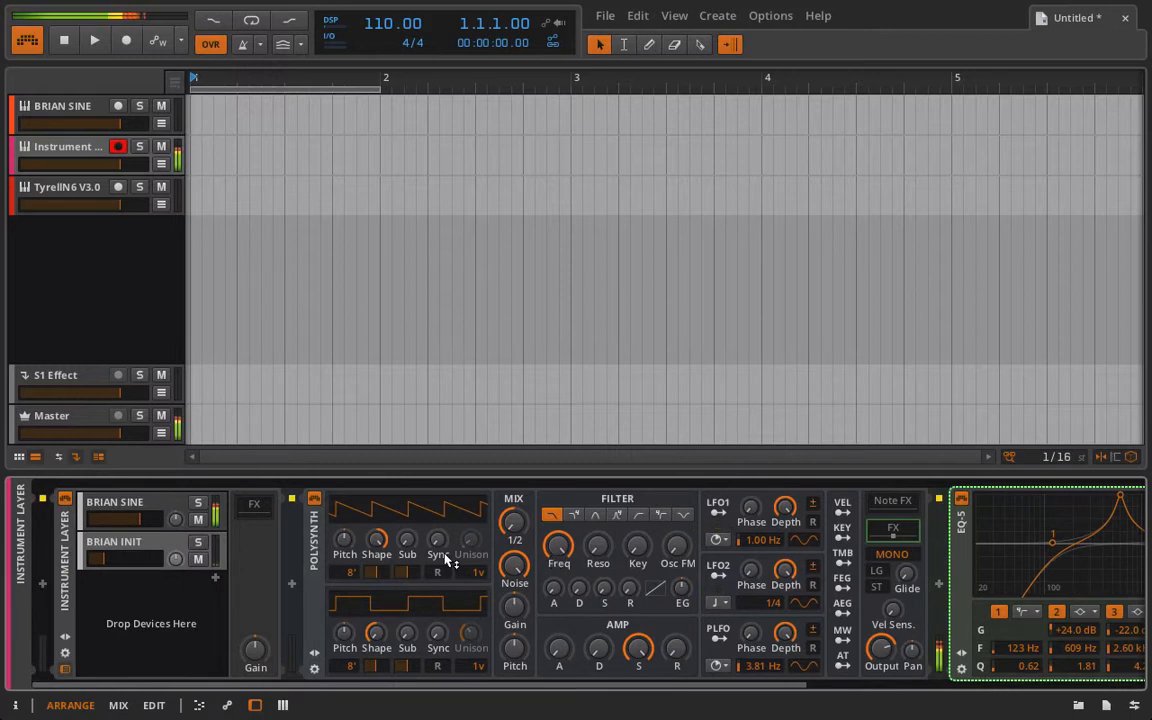
drag(110, 571, 112, 565)
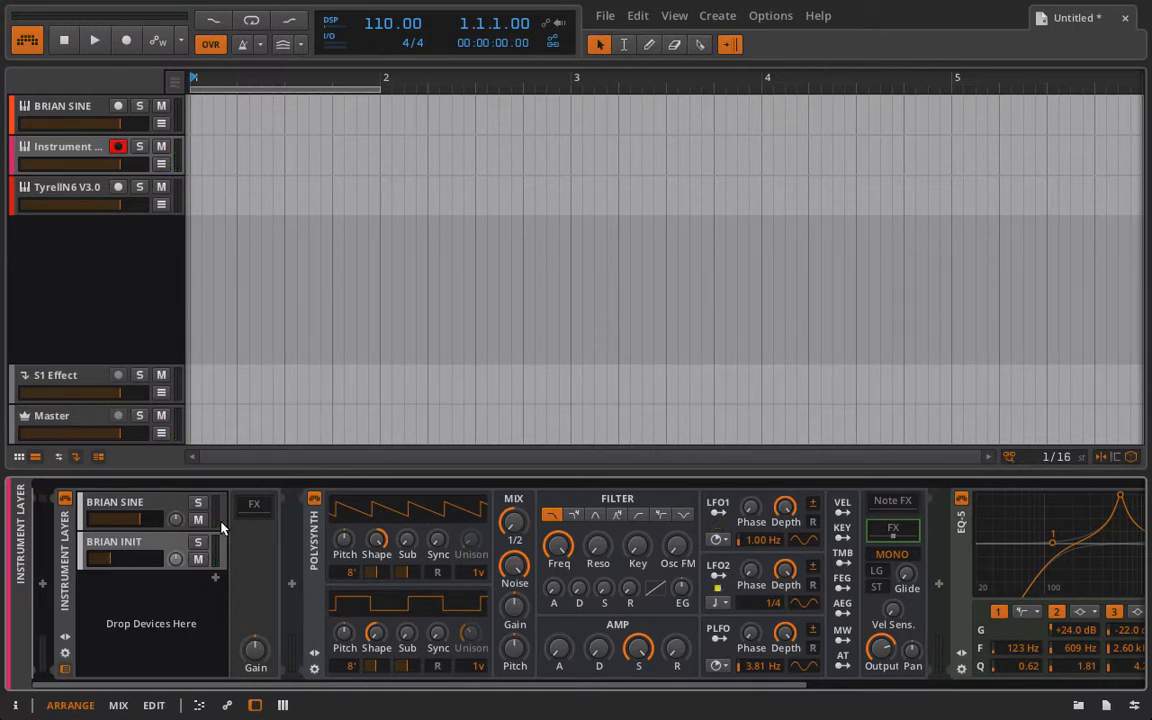
- Load the Resonance C preset into the EQ-5 and collapse its preset section again
click(961, 653)
click(991, 507)
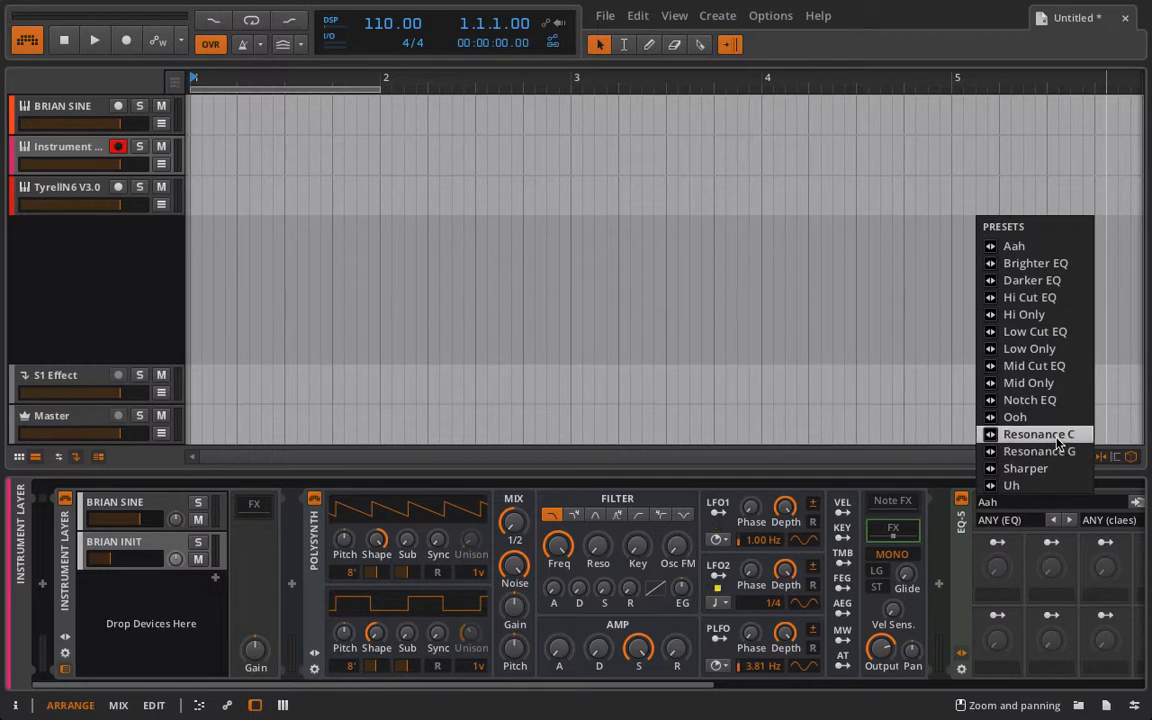
click(1038, 435)
click(960, 655)
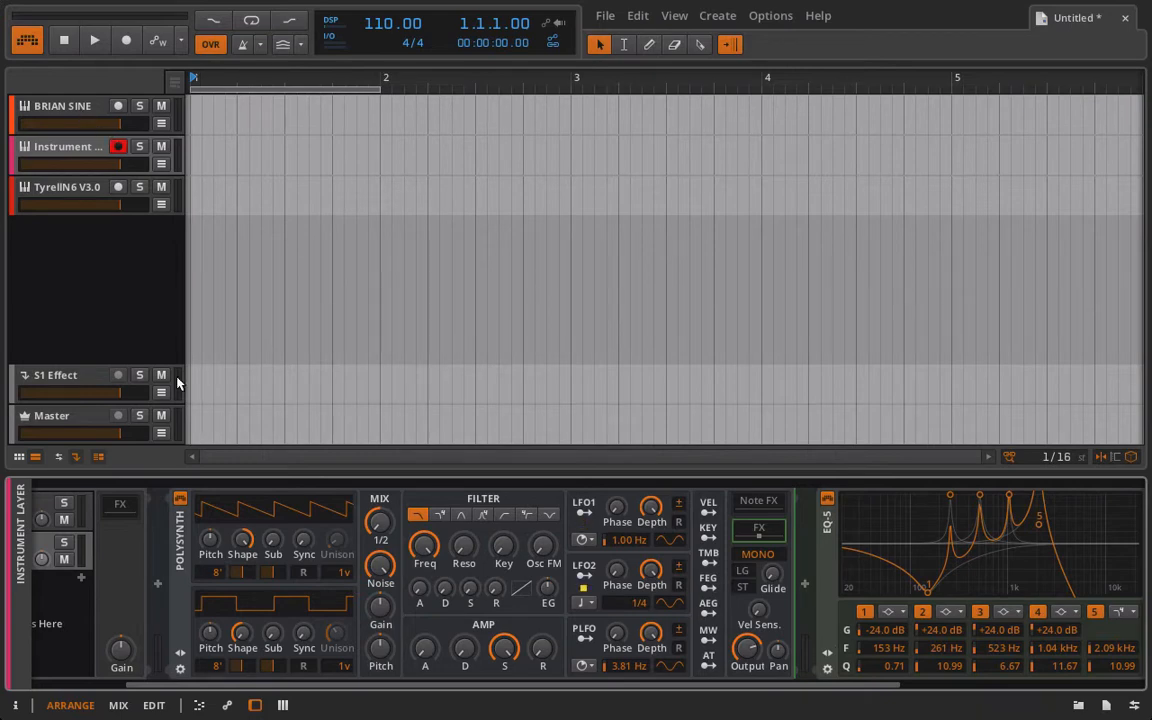
- Check the EQ'd sound's spectrum in Voxengo SPAN, and return to the Instrument Layer track's devices
scroll(232, 532, down, 3)
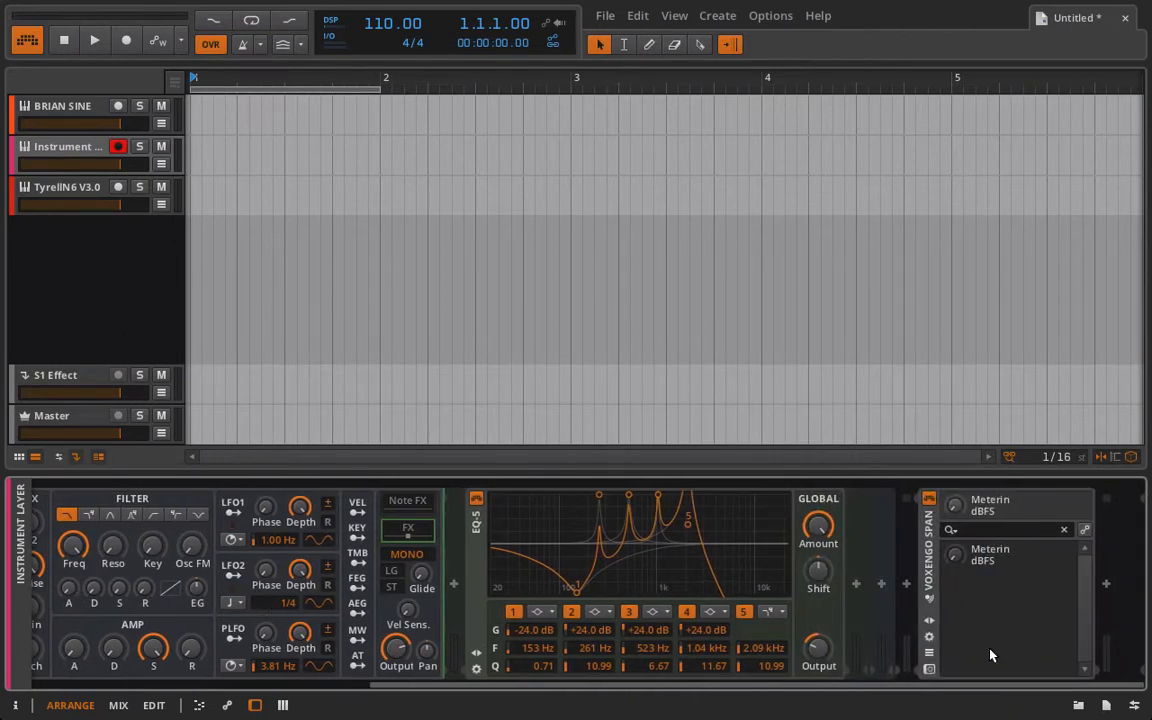
click(929, 668)
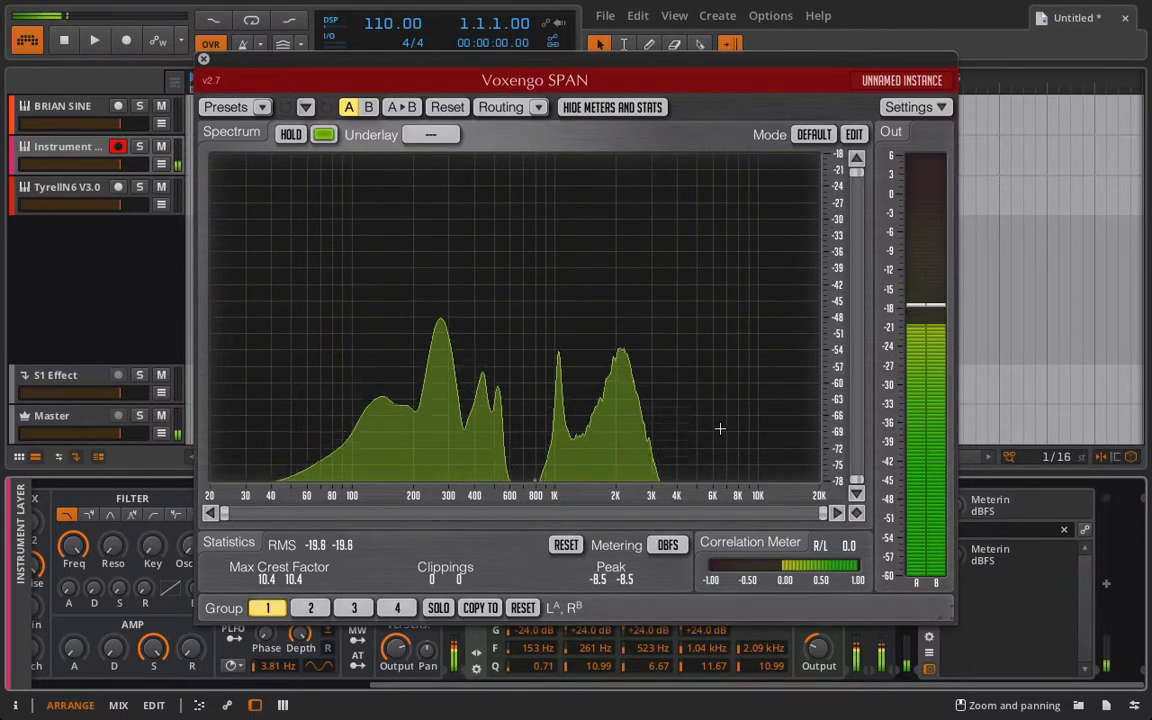
key(d)
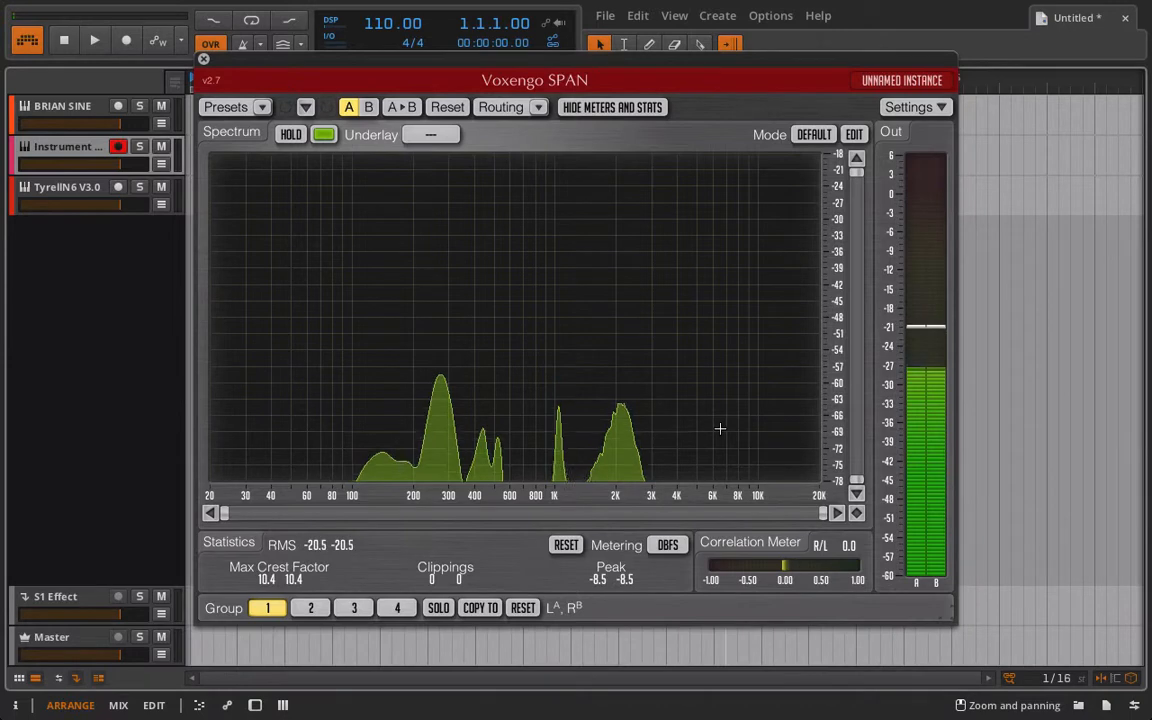
click(203, 58)
click(31, 152)
key(d)
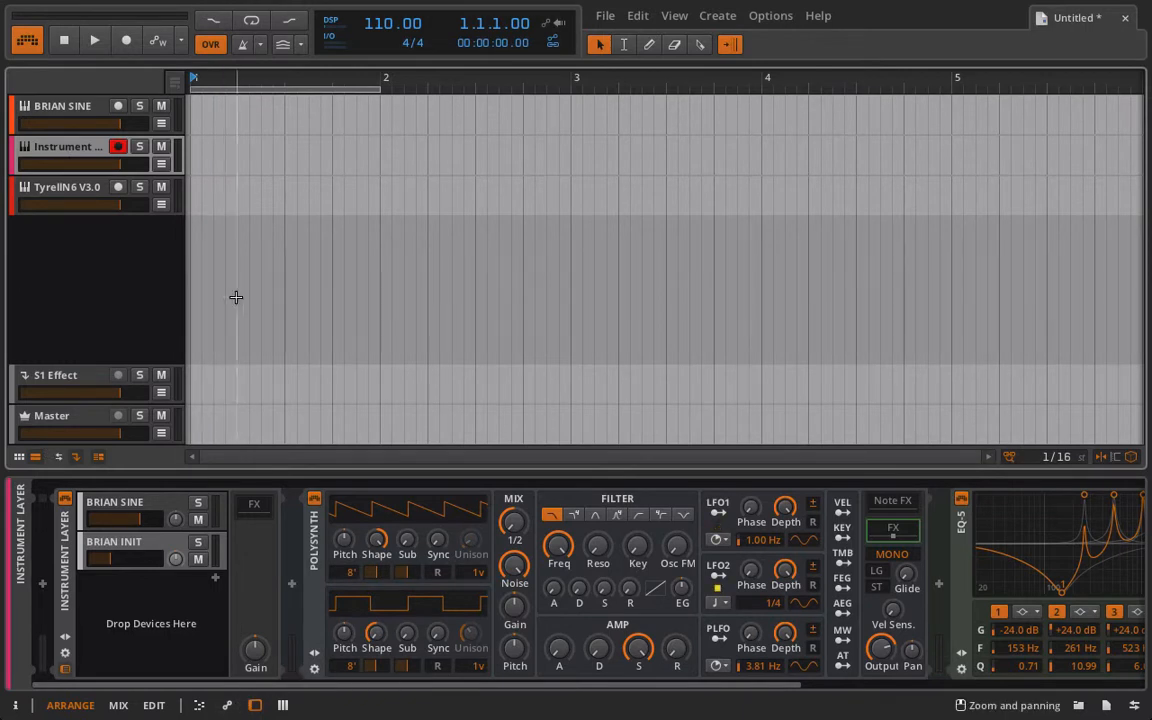
- Add an audio track and set its input to Instrument Layer (Post-Fader)
right_click(146, 276)
click(190, 297)
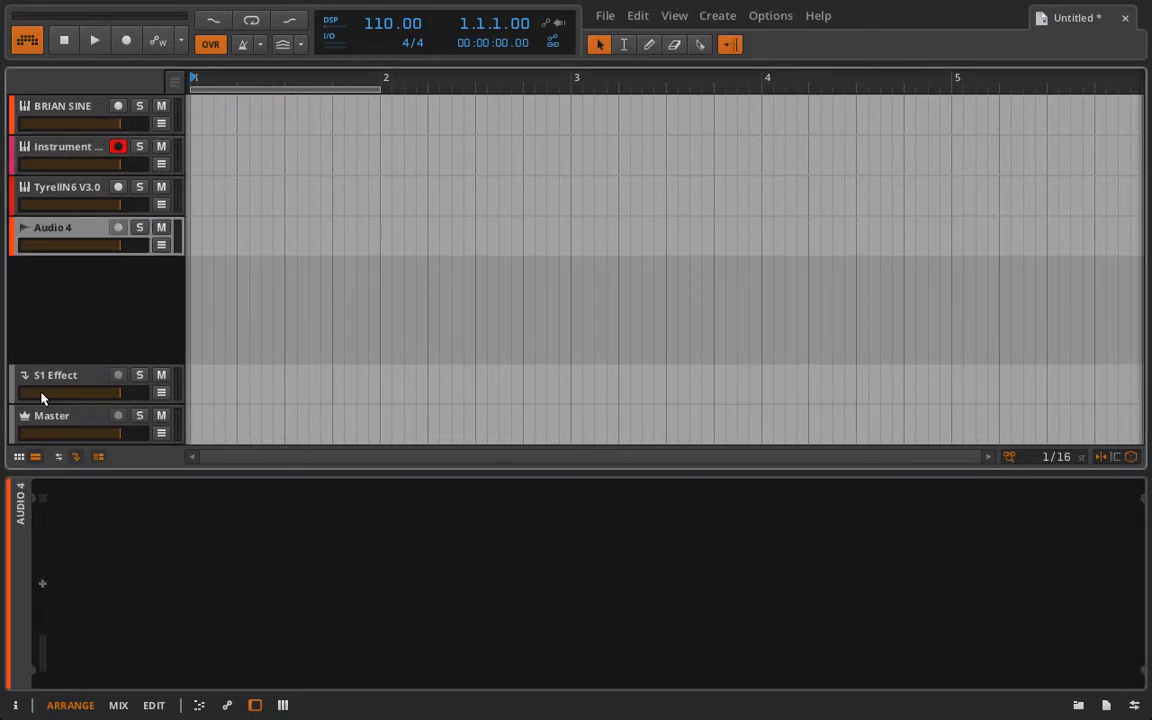
click(15, 705)
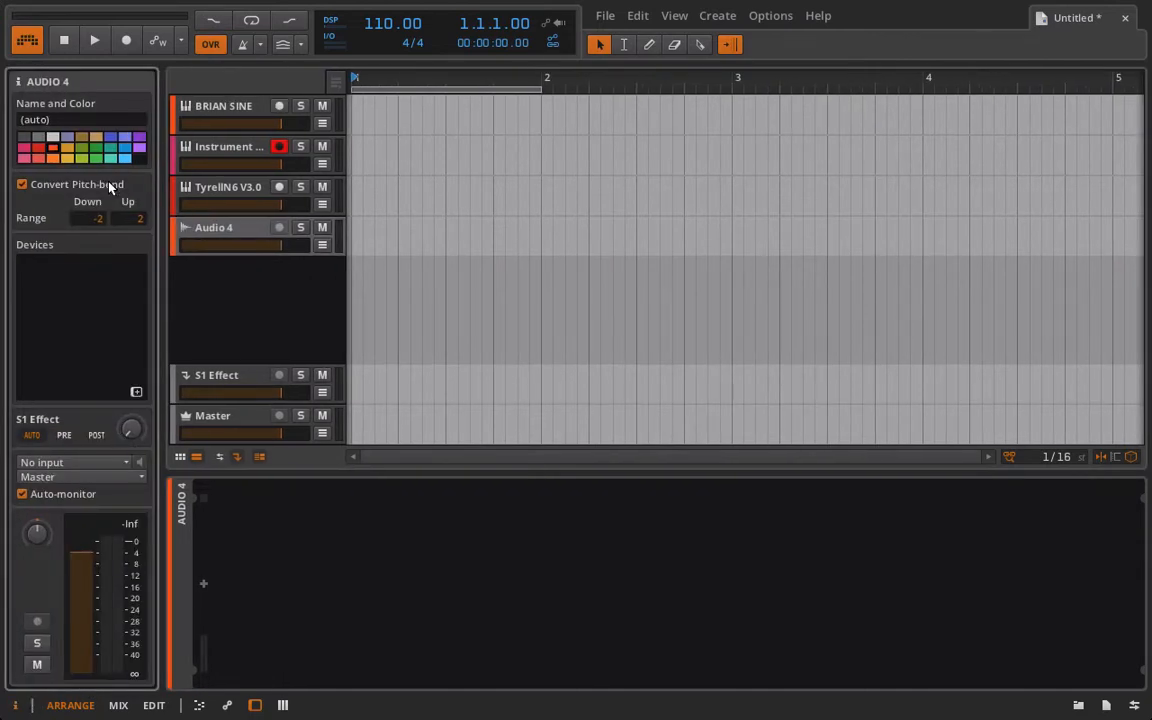
click(59, 463)
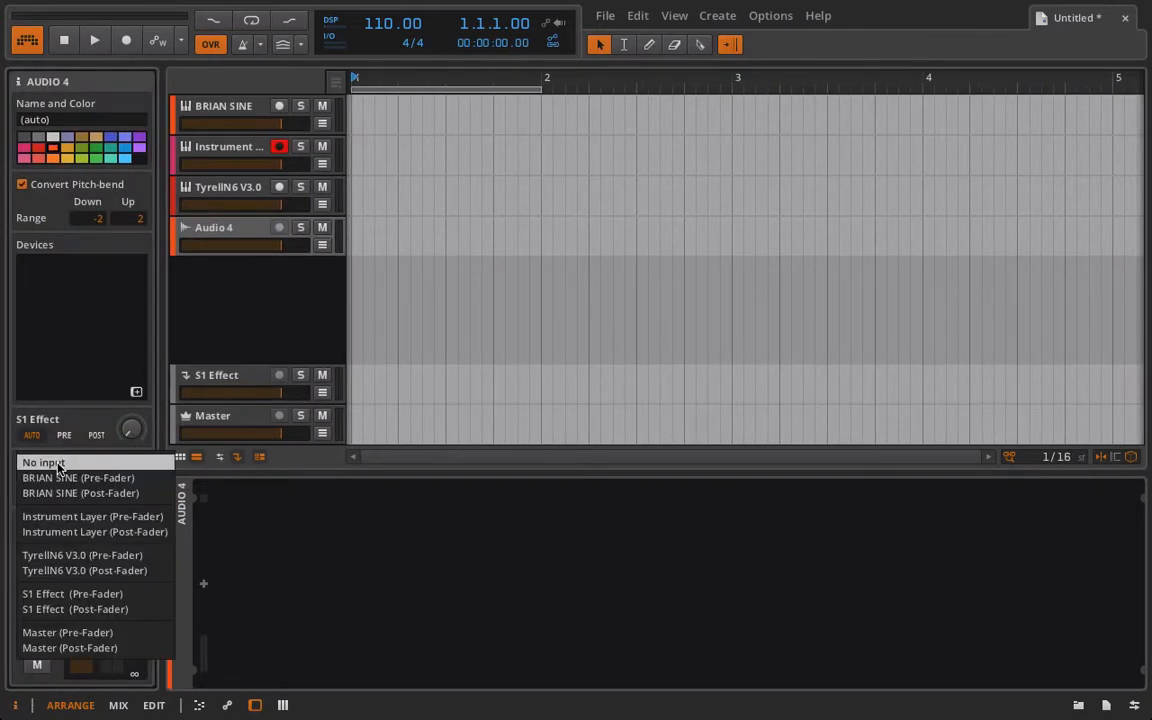
click(55, 532)
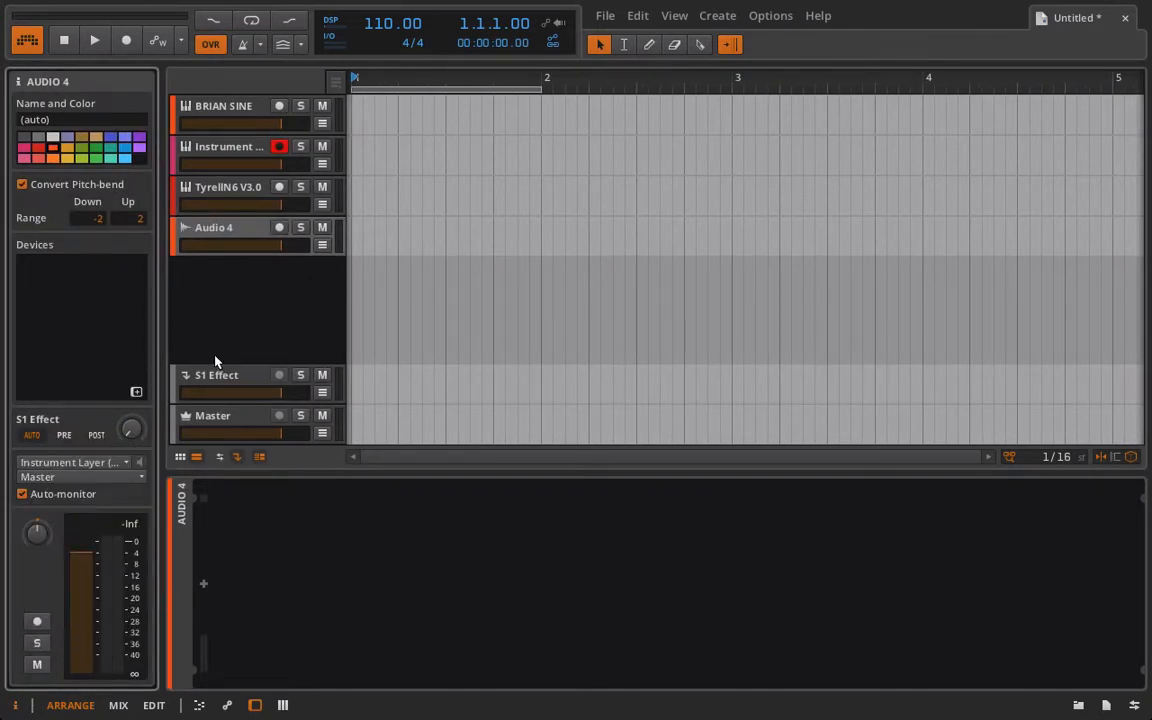
- Create a one-bar clip at bar 1 on the Instrument Layer track and add a sixteenth C1 note at its start
double_click(358, 156)
click(386, 162)
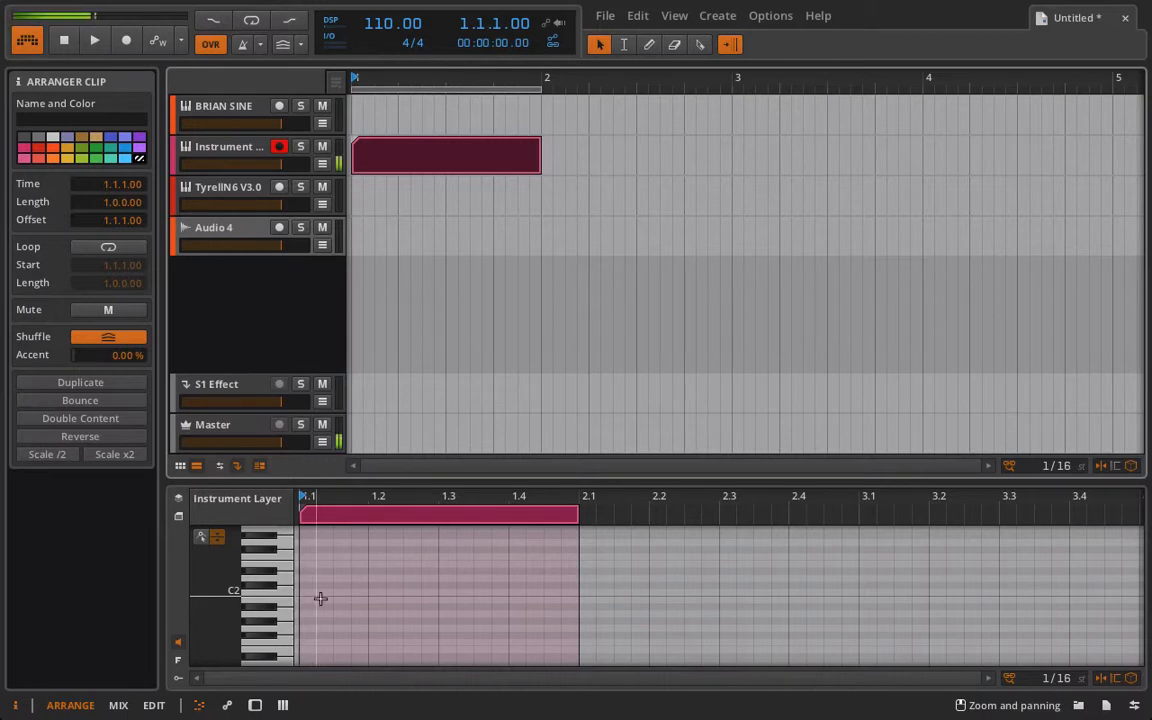
scroll(308, 597, down, 5)
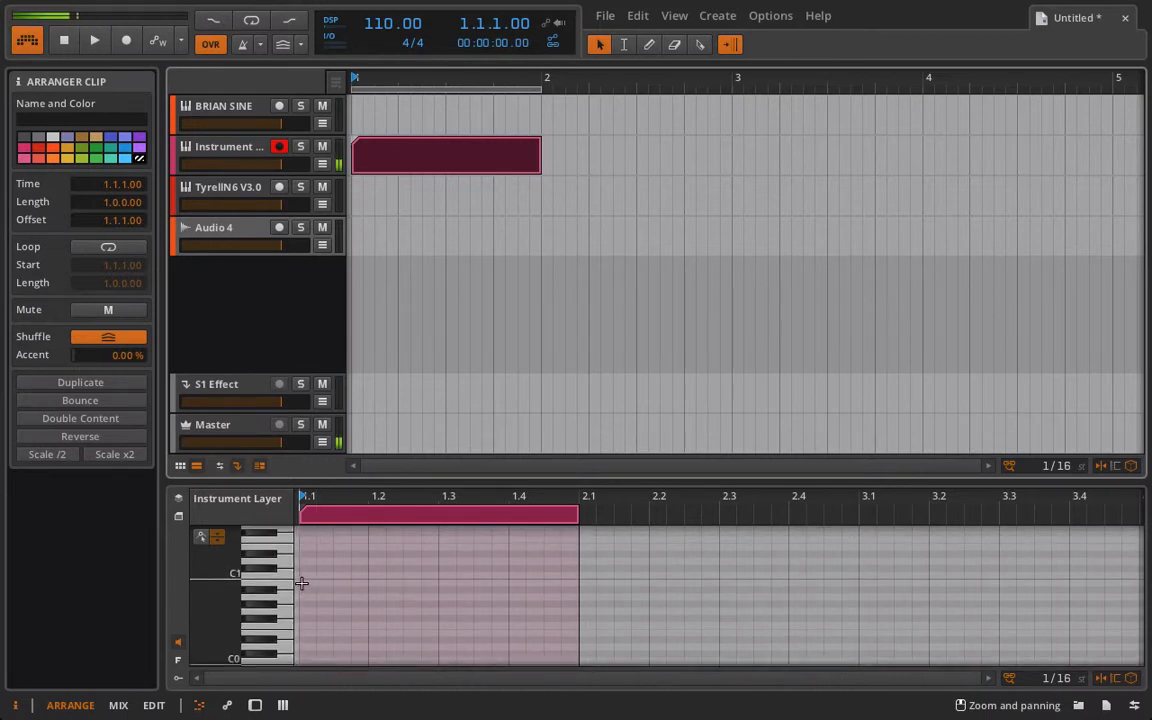
double_click(310, 576)
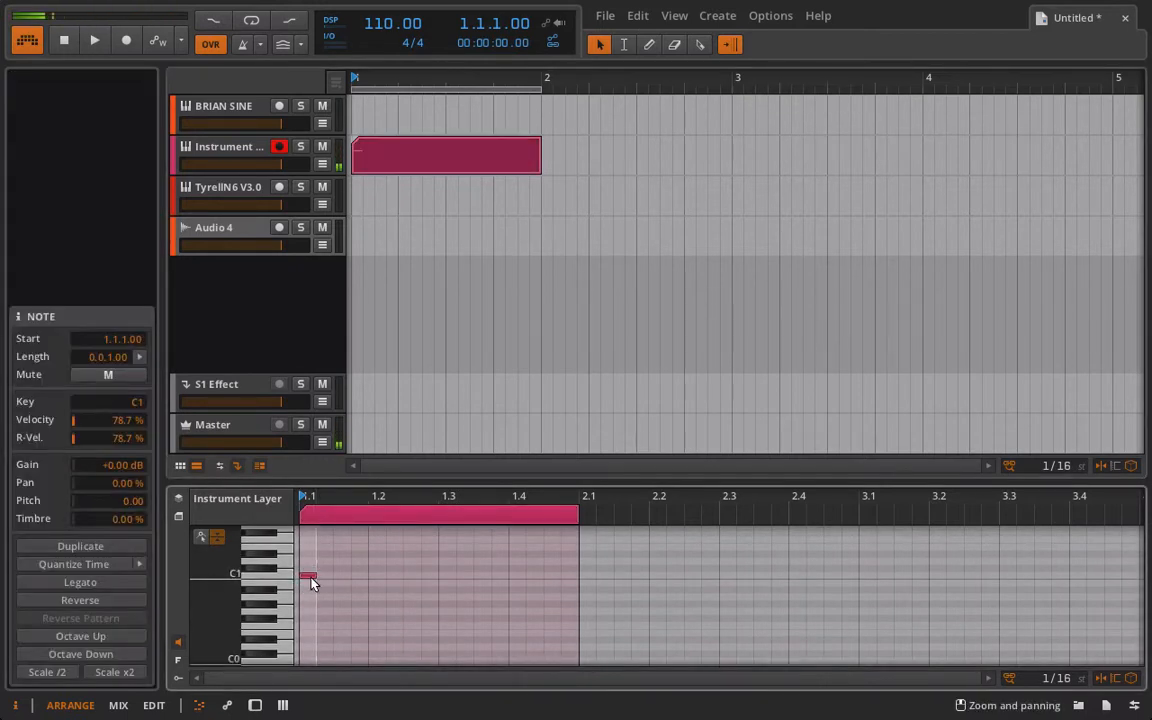
- Transpose the clip's note up an octave to C2 and lengthen it to one full bar, auditioning the clip
key(space)
key(space)
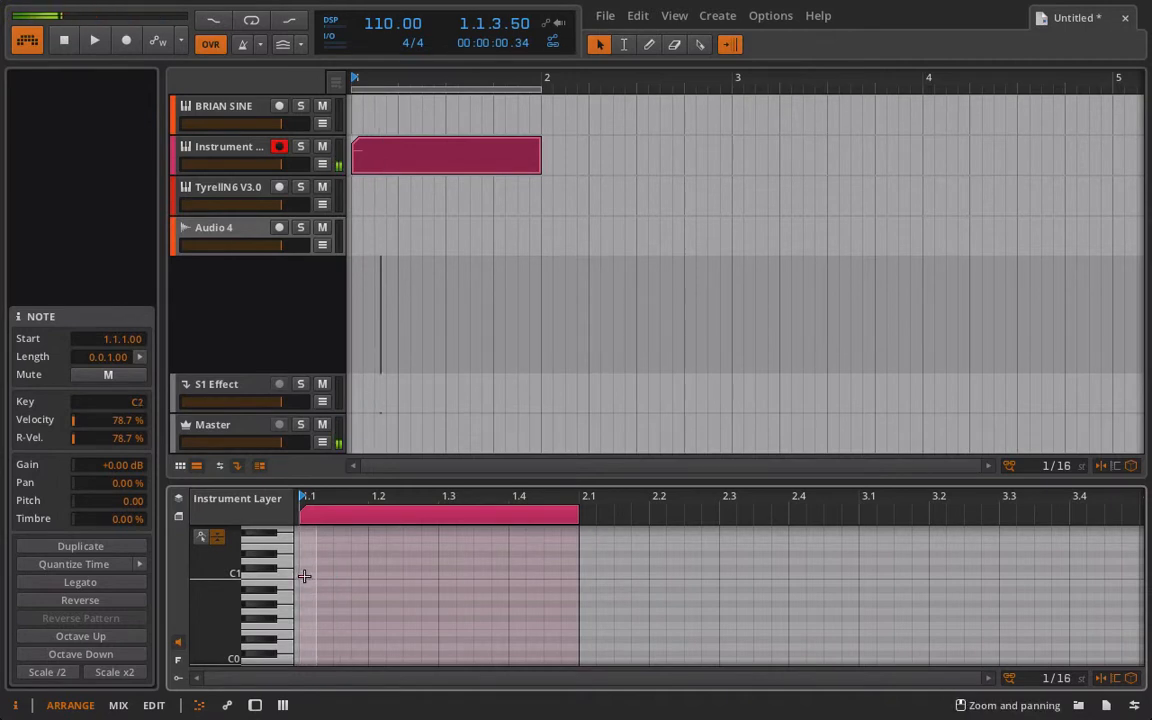
key(shift+Up)
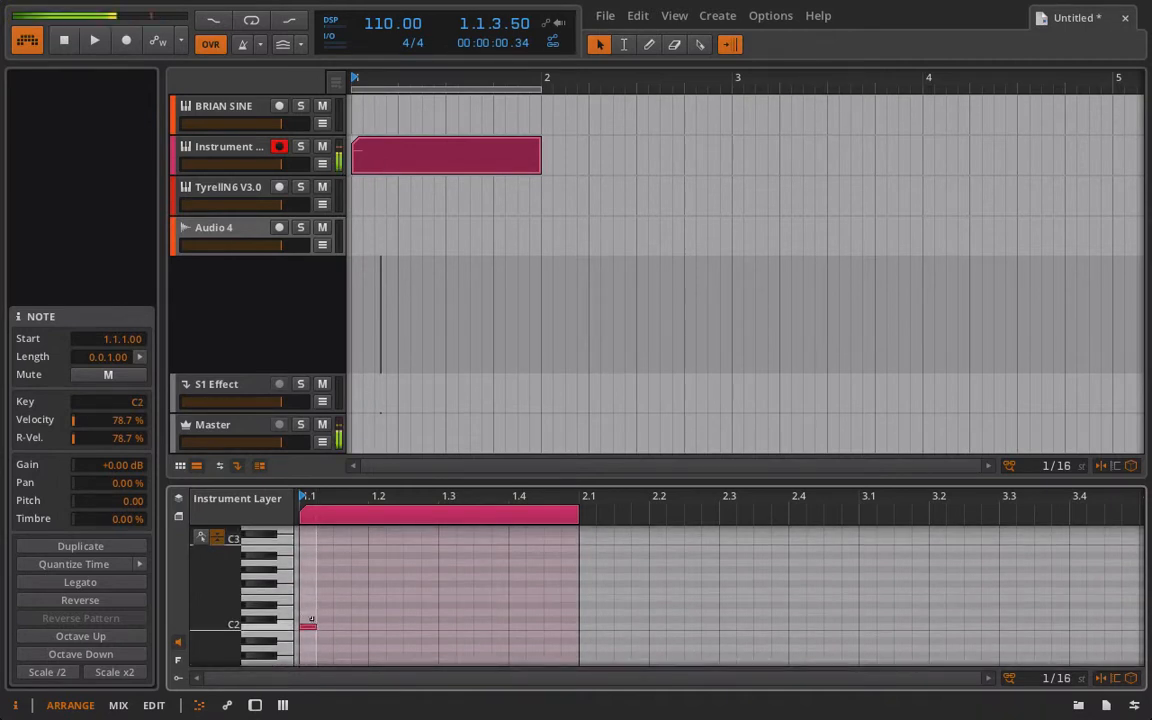
drag(311, 619, 576, 619)
key(space)
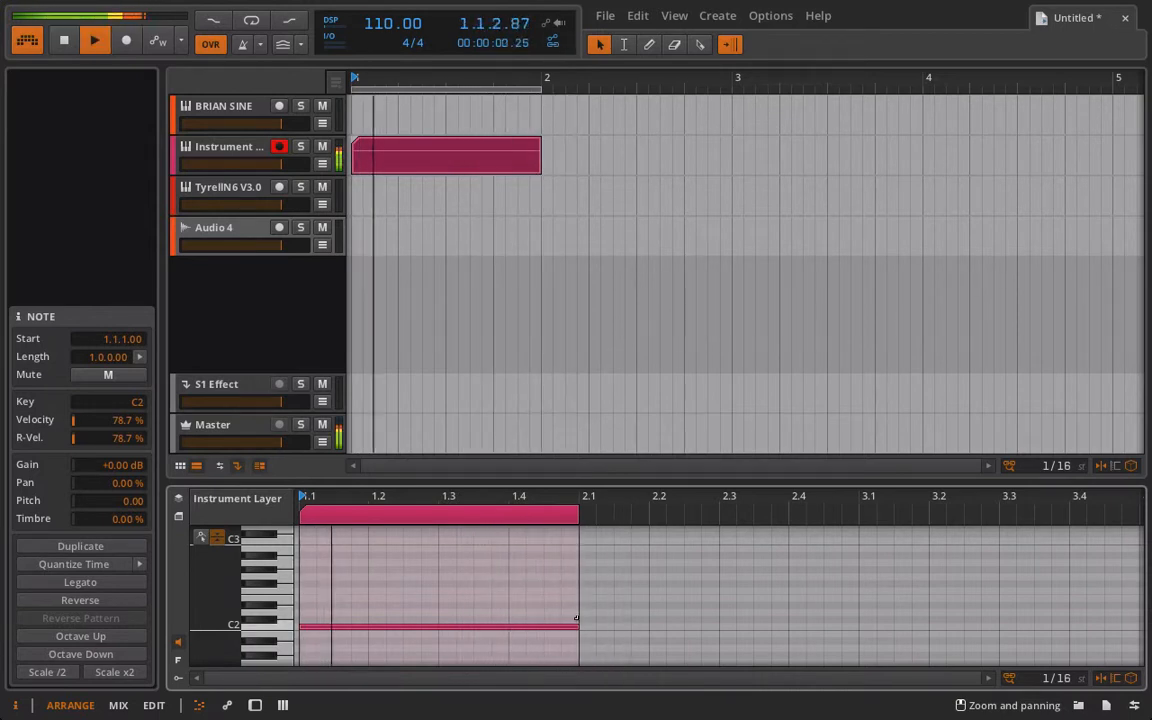
- Disarm the Instrument Layer track, select it and stop playback
click(381, 634)
click(279, 146)
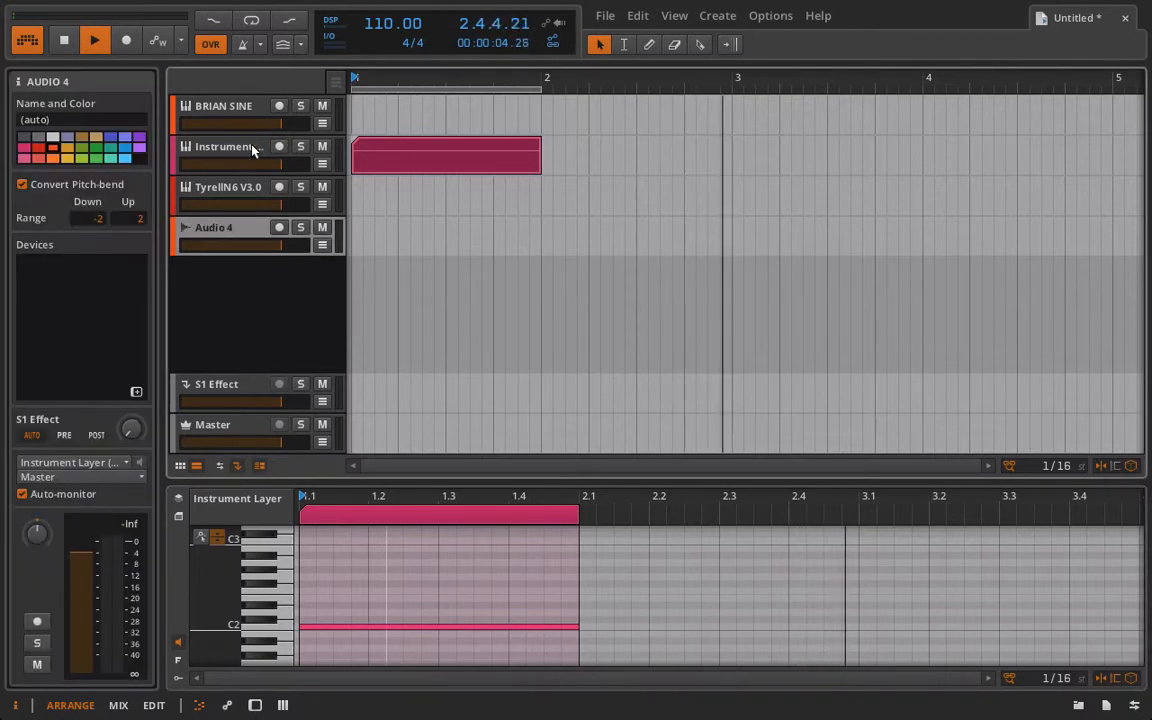
click(224, 148)
key(space)
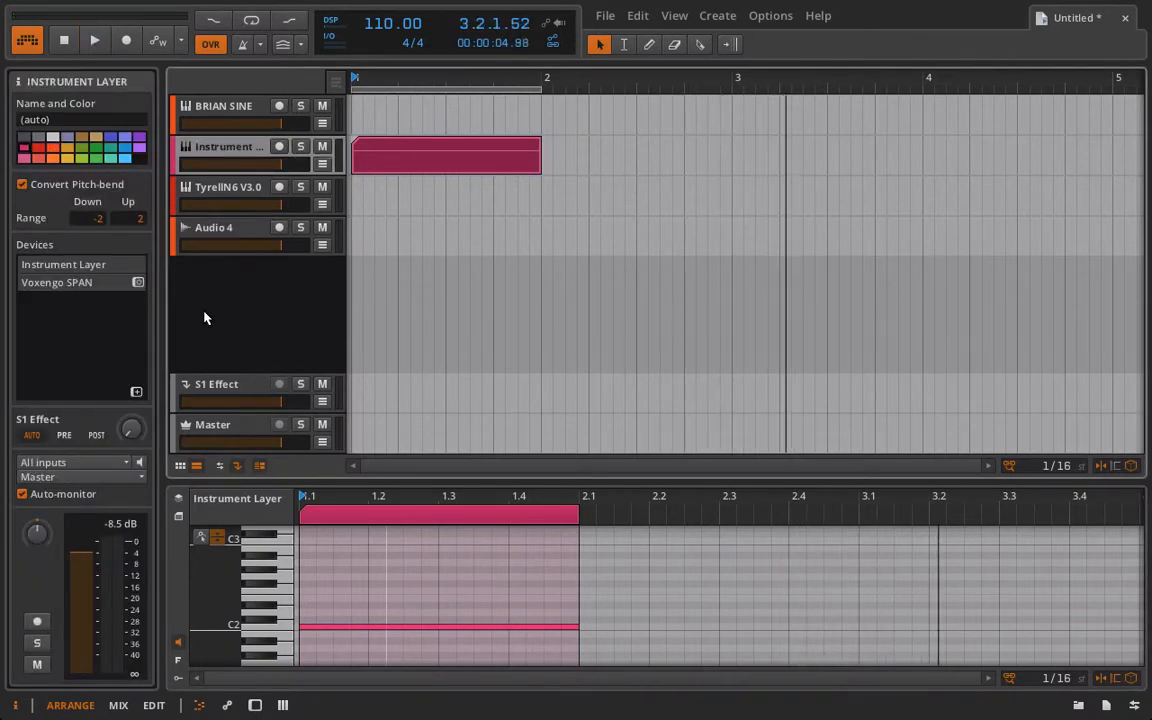
- Record the Instrument Layer track's note onto Audio 4 from bar 1 and trim the recorded clip to one bar
click(127, 40)
click(279, 228)
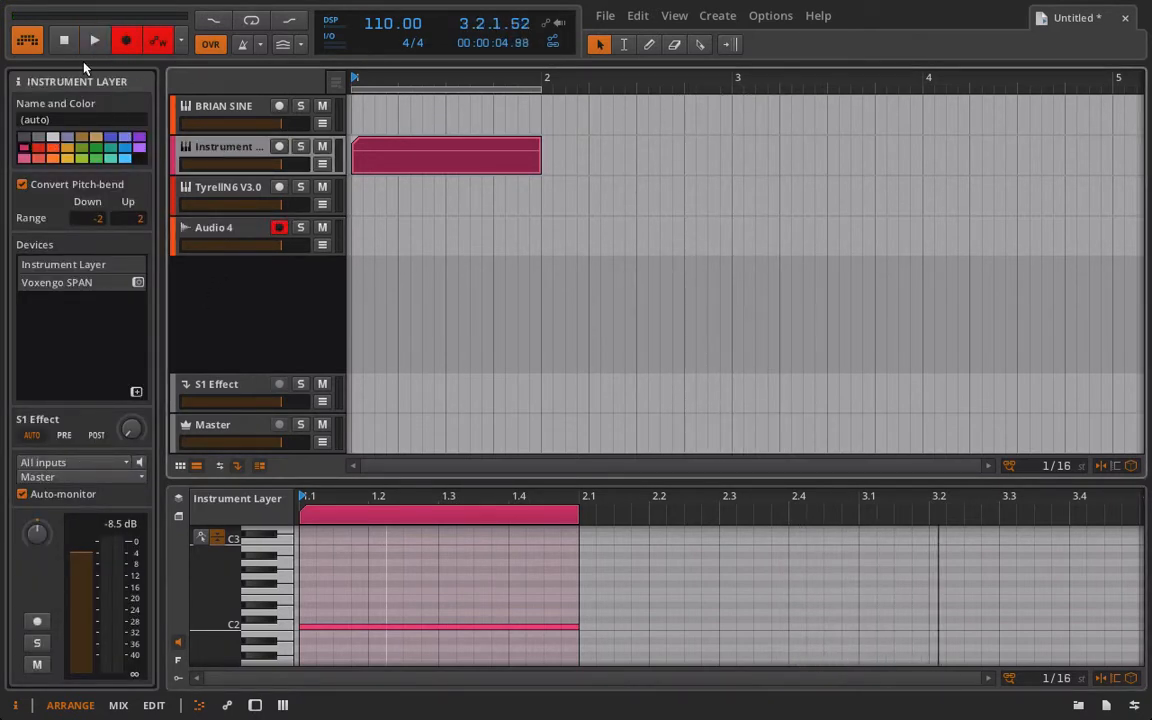
click(63, 41)
click(90, 44)
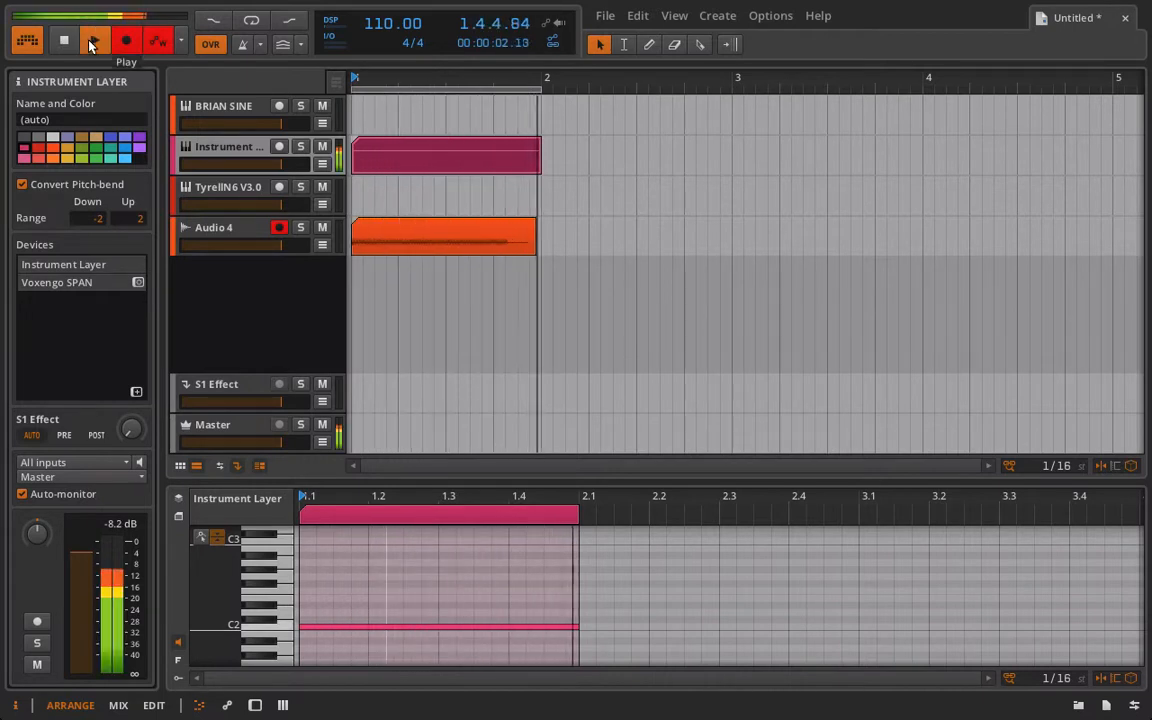
click(92, 41)
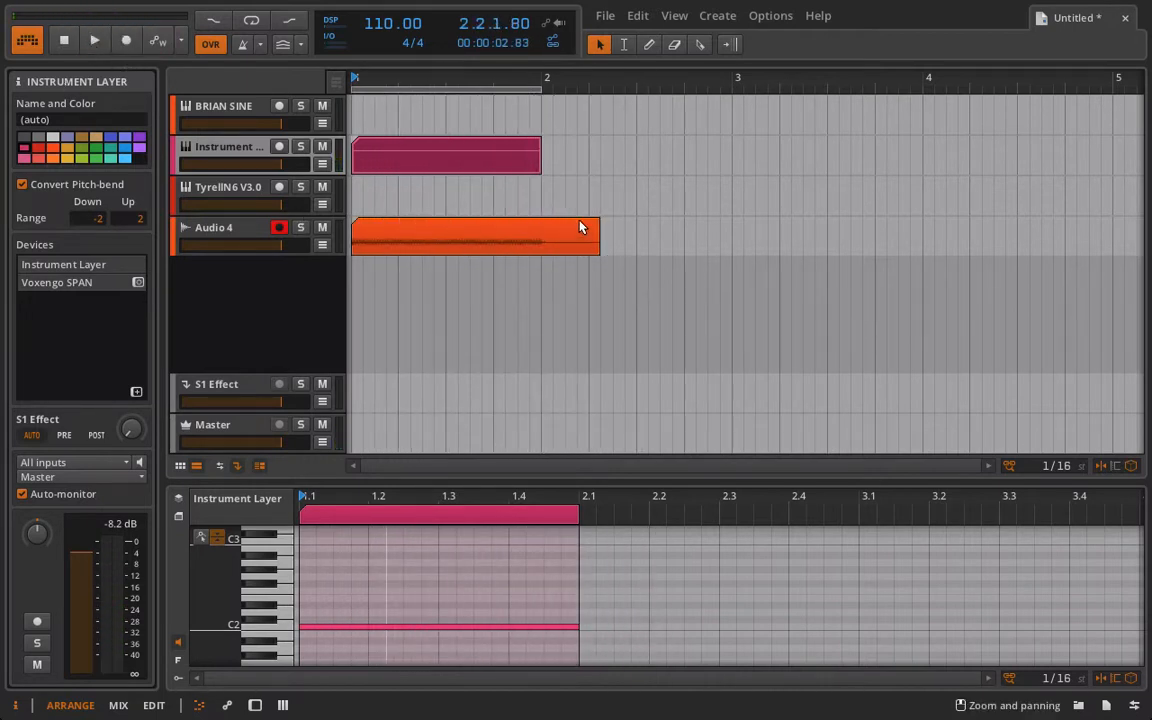
drag(598, 215, 542, 216)
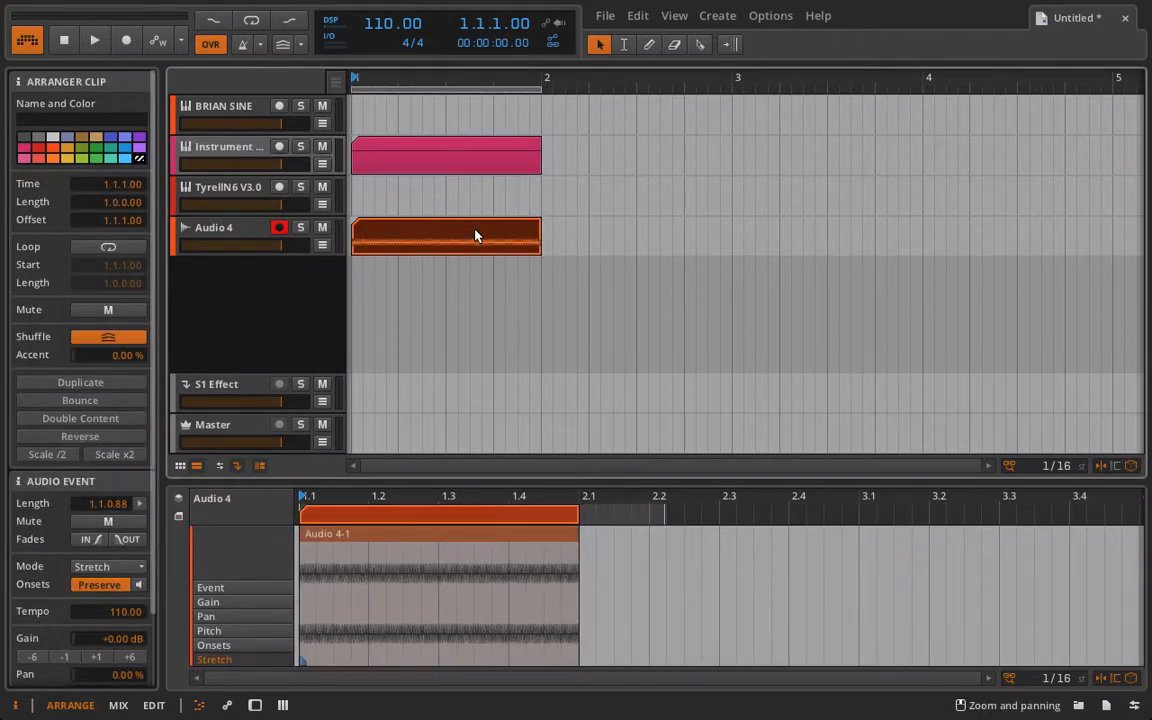
- Add a new instrument track below Audio 4 and insert a Sampler on it
right_click(235, 283)
click(258, 290)
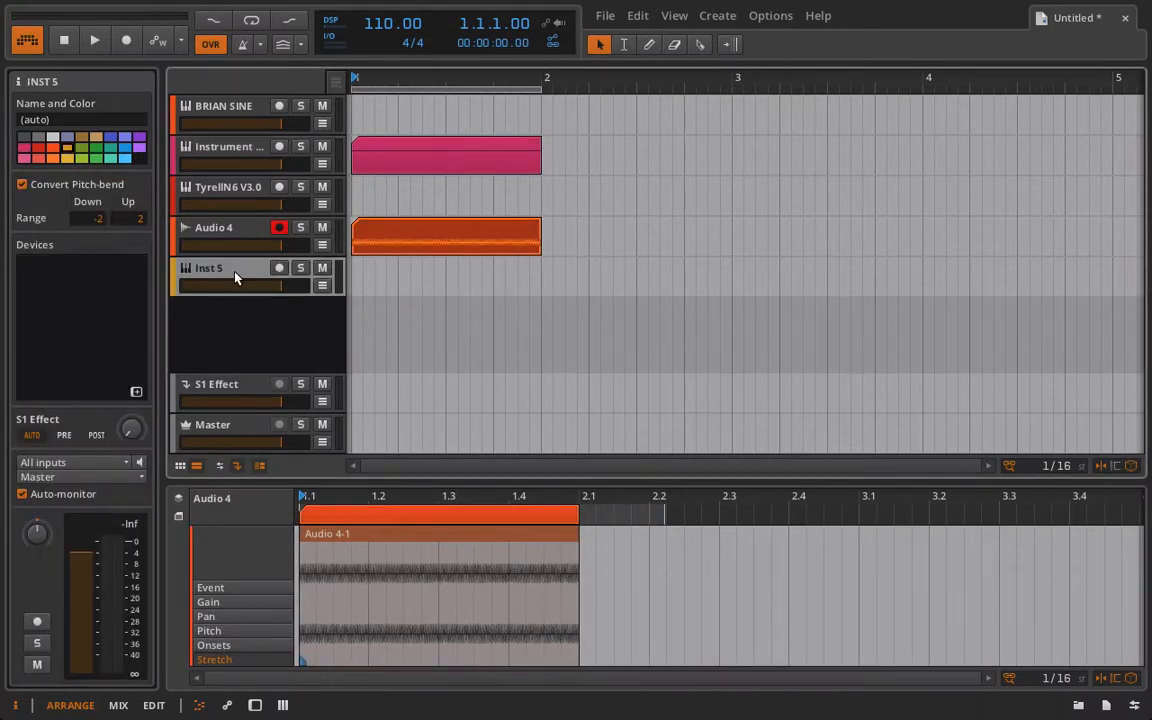
right_click(222, 270)
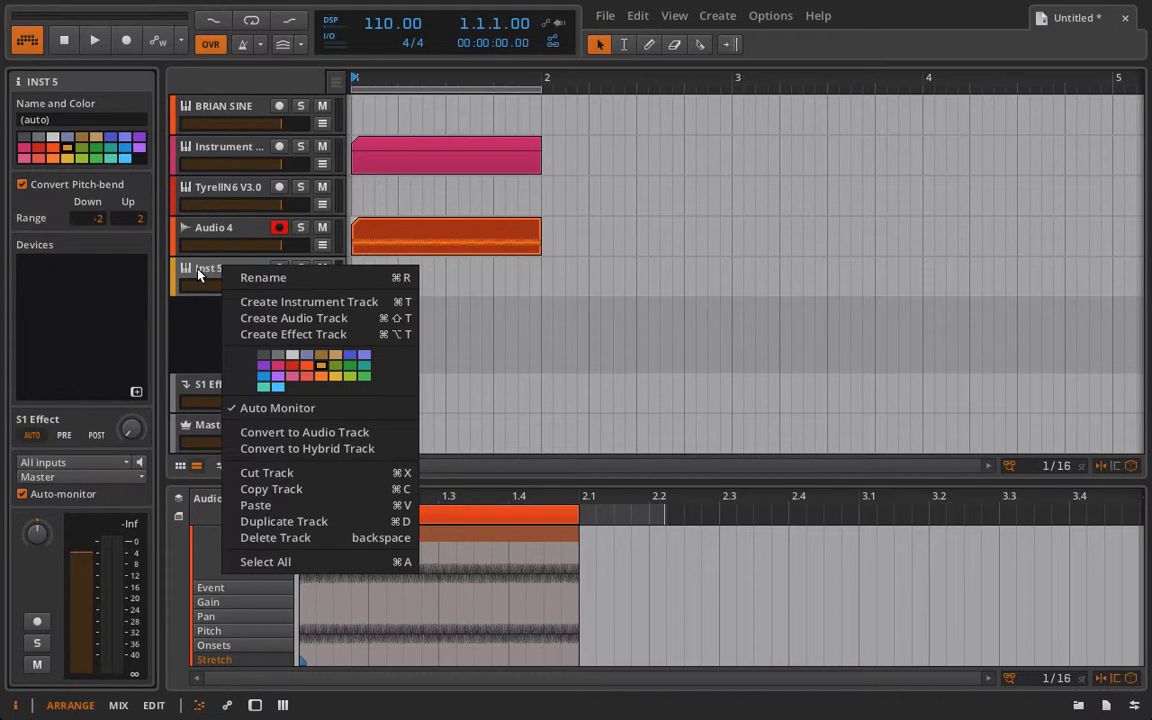
click(213, 277)
click(203, 584)
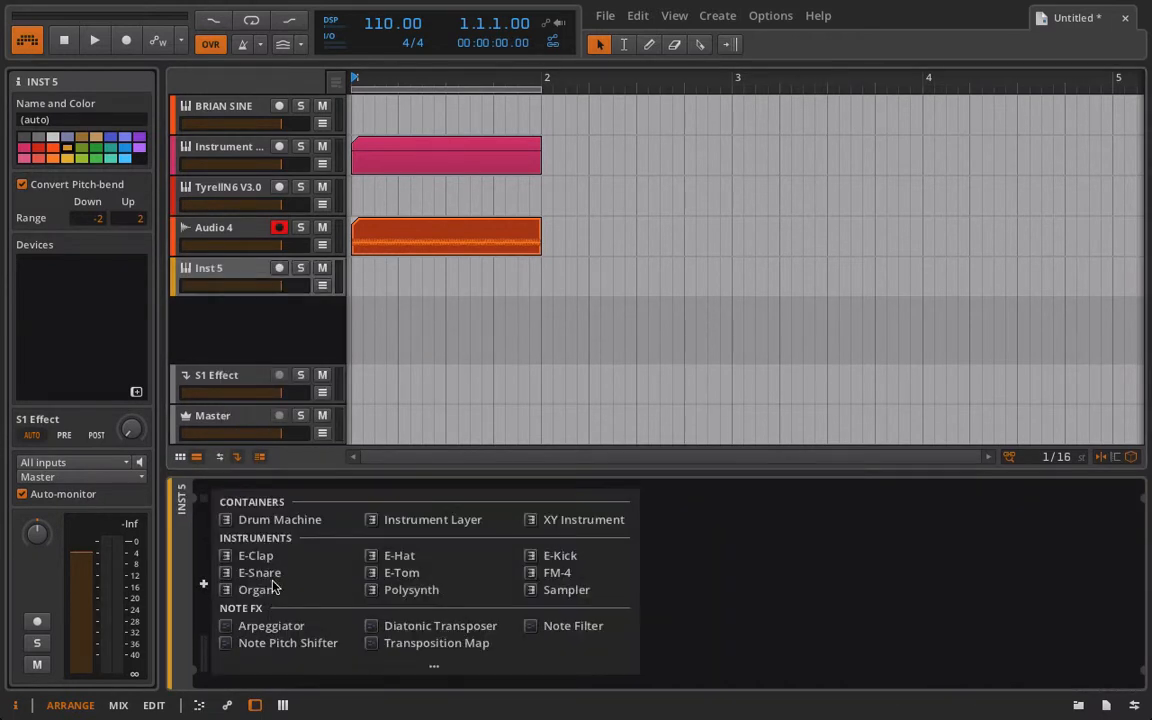
click(433, 664)
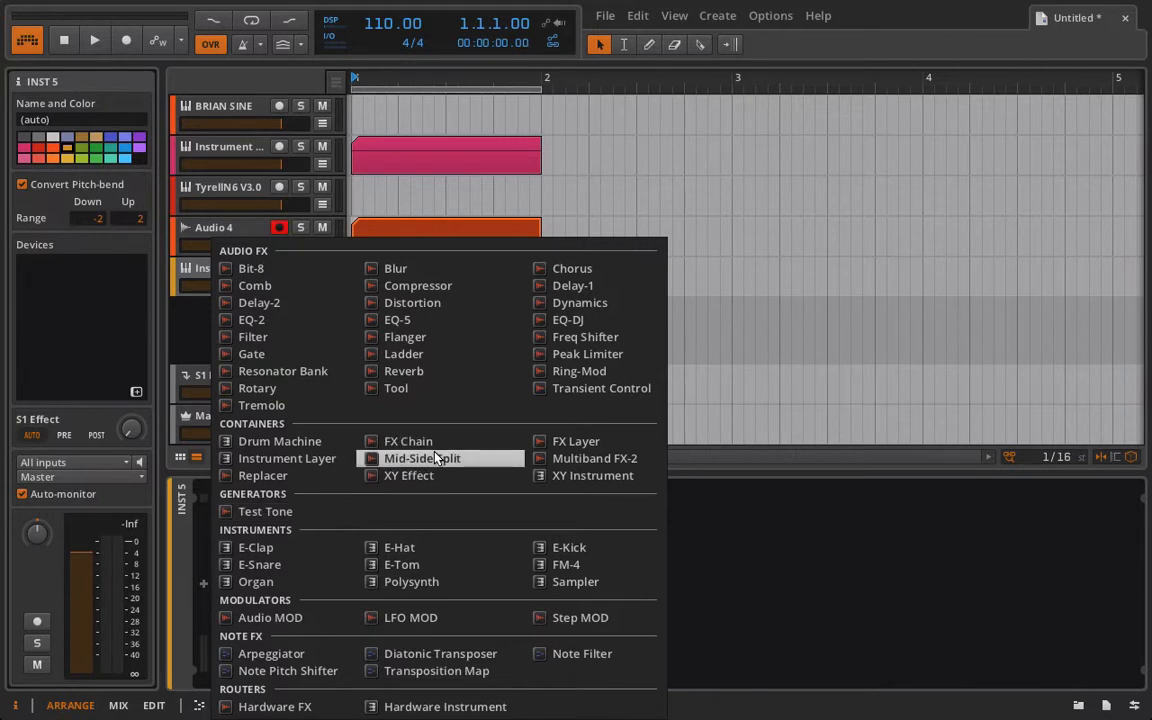
click(576, 581)
- Load the recorded Audio 4 clip into the Sampler and arm the Sampler's track instead of Audio 4
drag(393, 238, 373, 553)
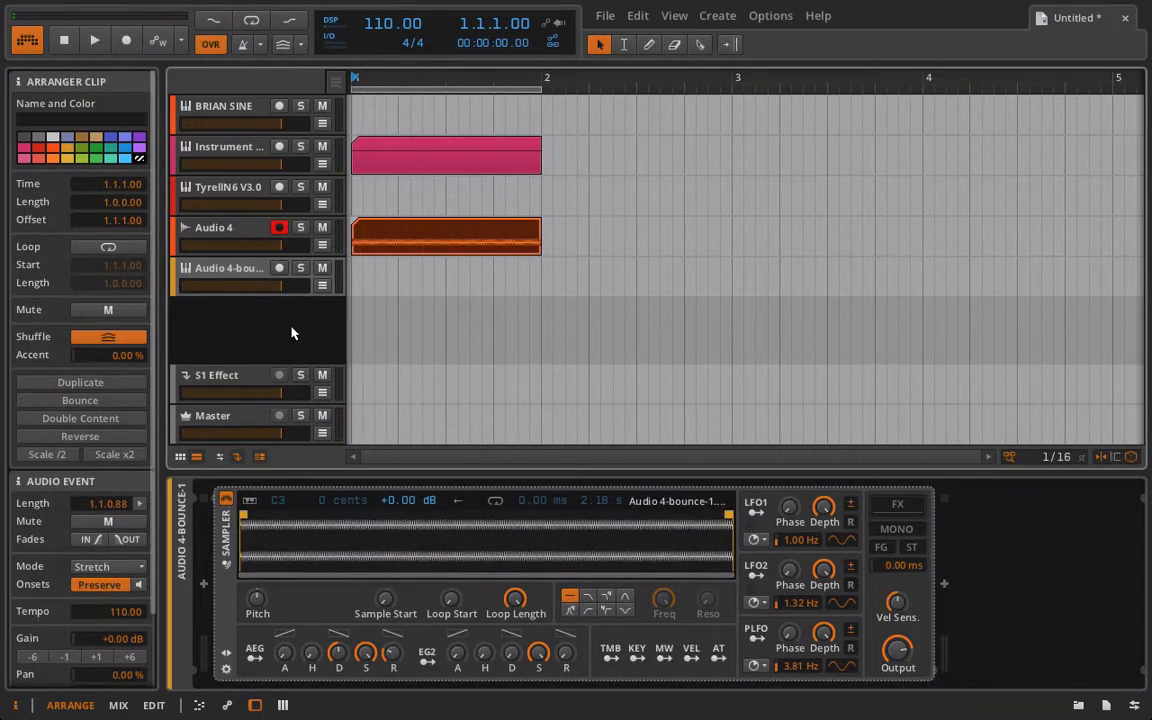
click(282, 272)
click(283, 230)
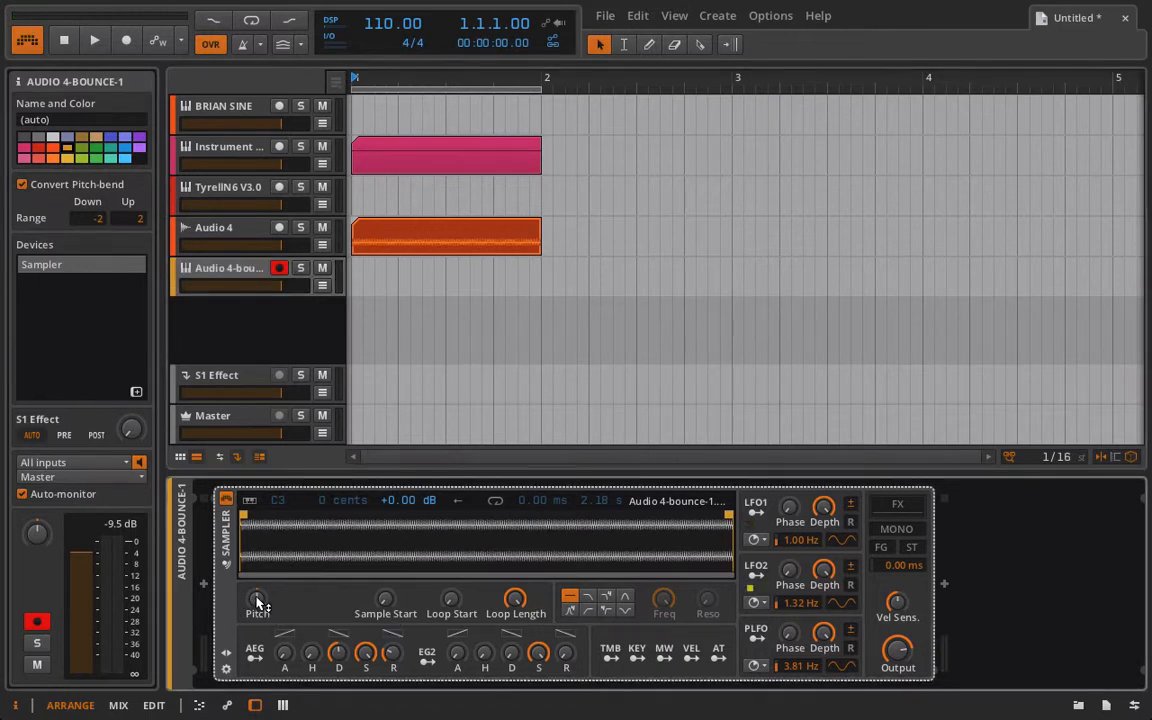
- Try small changes to the Sampler's Pitch transpose and make the sample track the keyboard
drag(256, 602, 256, 597)
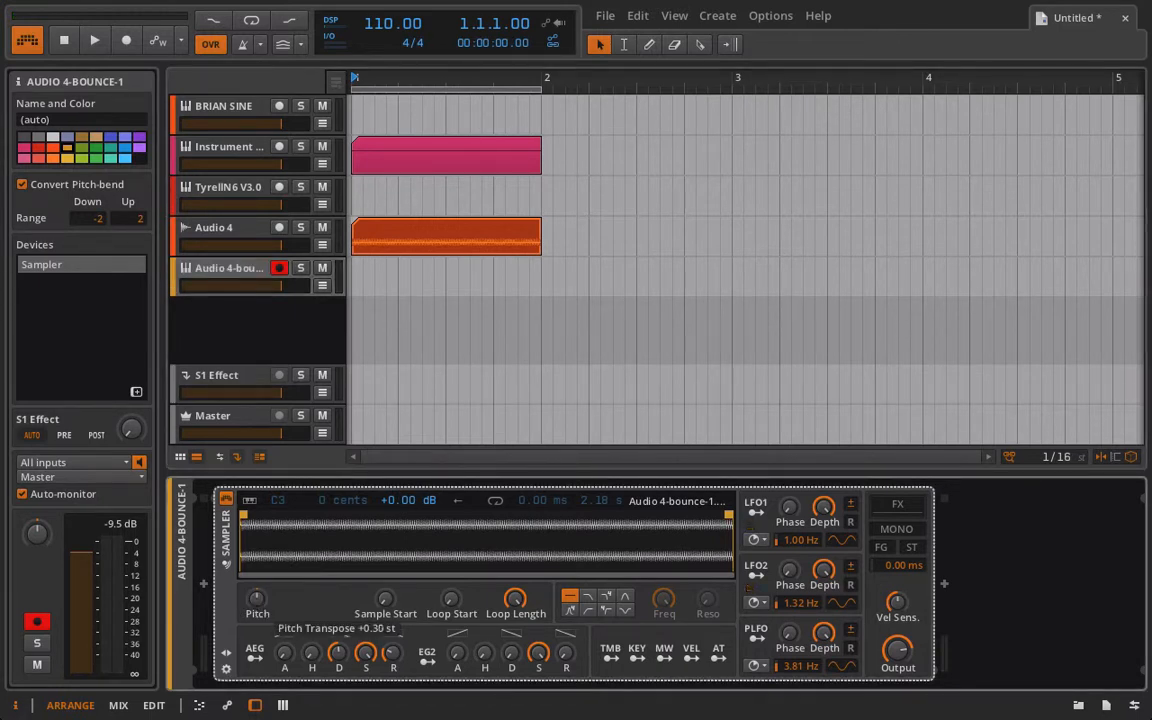
drag(256, 597, 256, 600)
drag(256, 600, 256, 599)
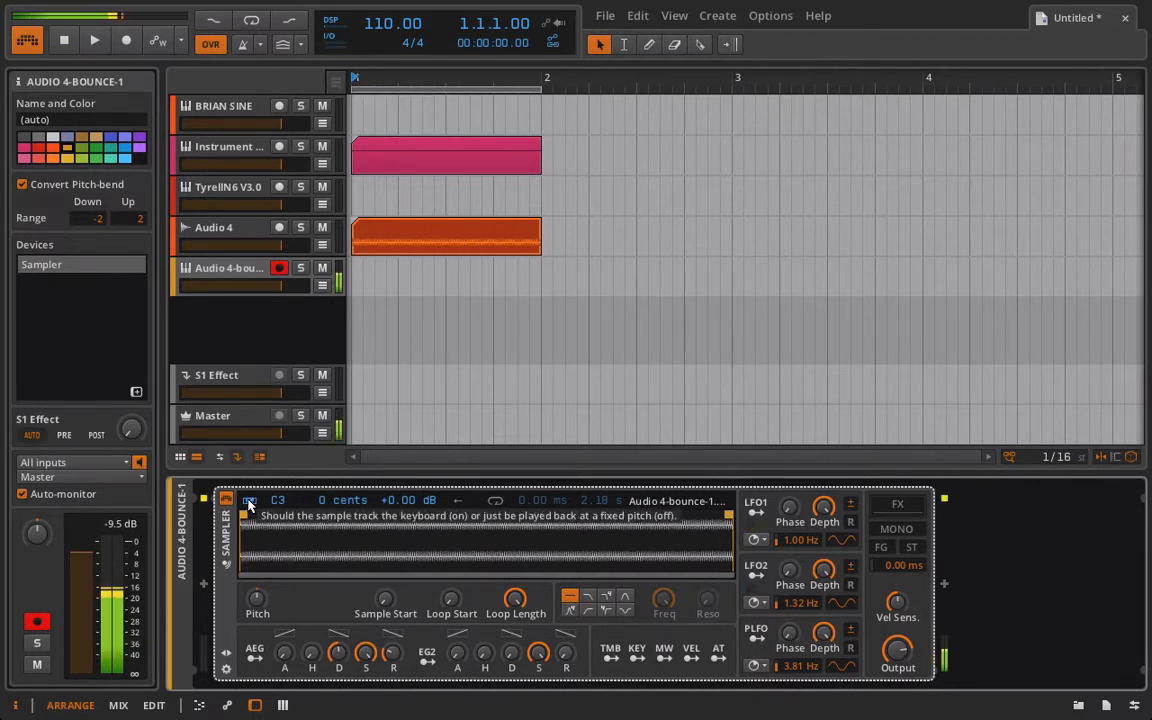
click(248, 503)
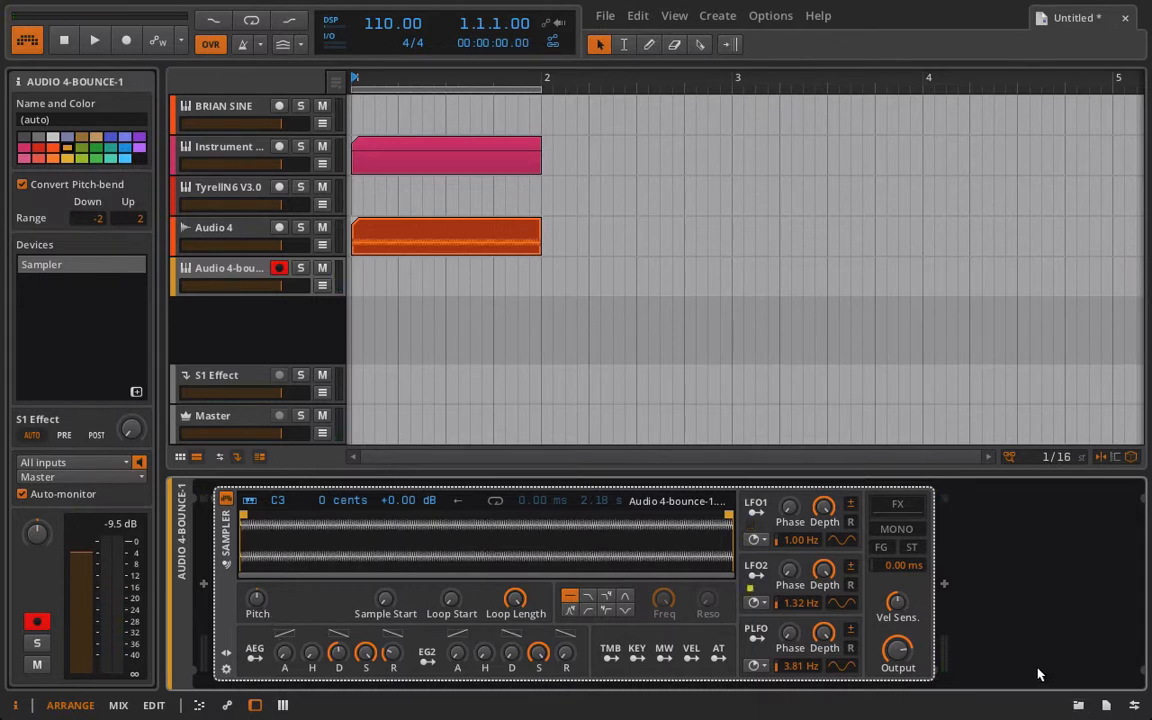
- Add Voxengo SPAN after the Sampler and check the spectrum of the sampled sound while playing notes
click(943, 585)
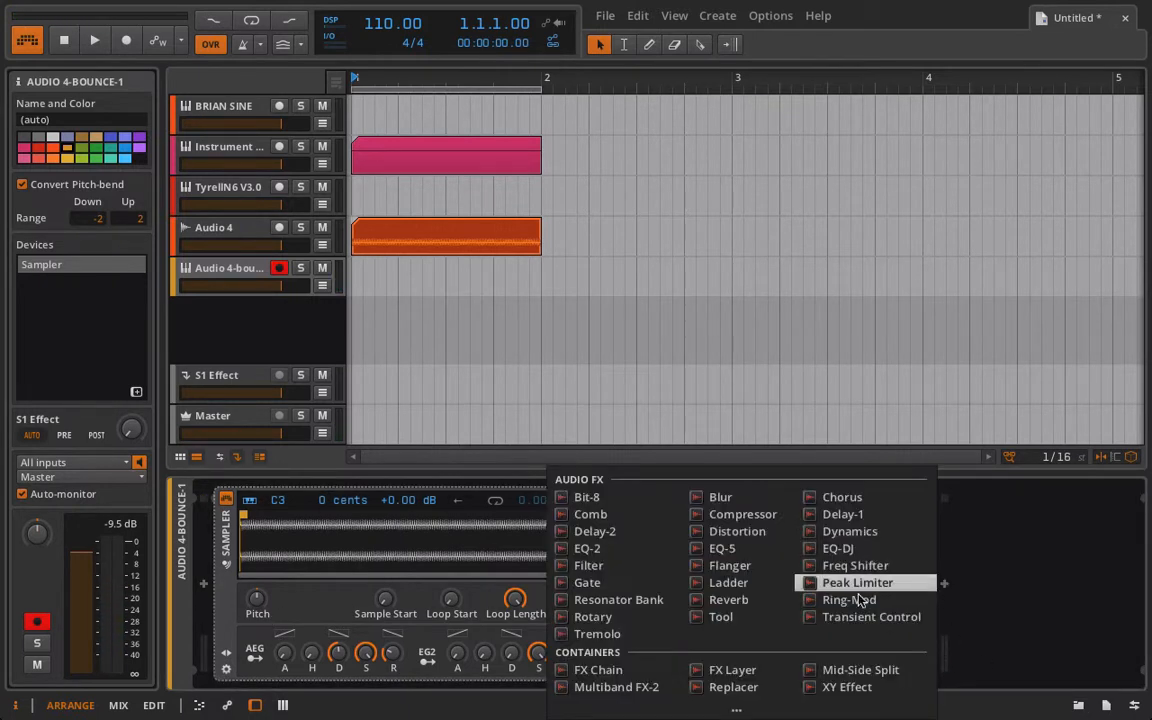
click(1078, 705)
drag(940, 468, 839, 489)
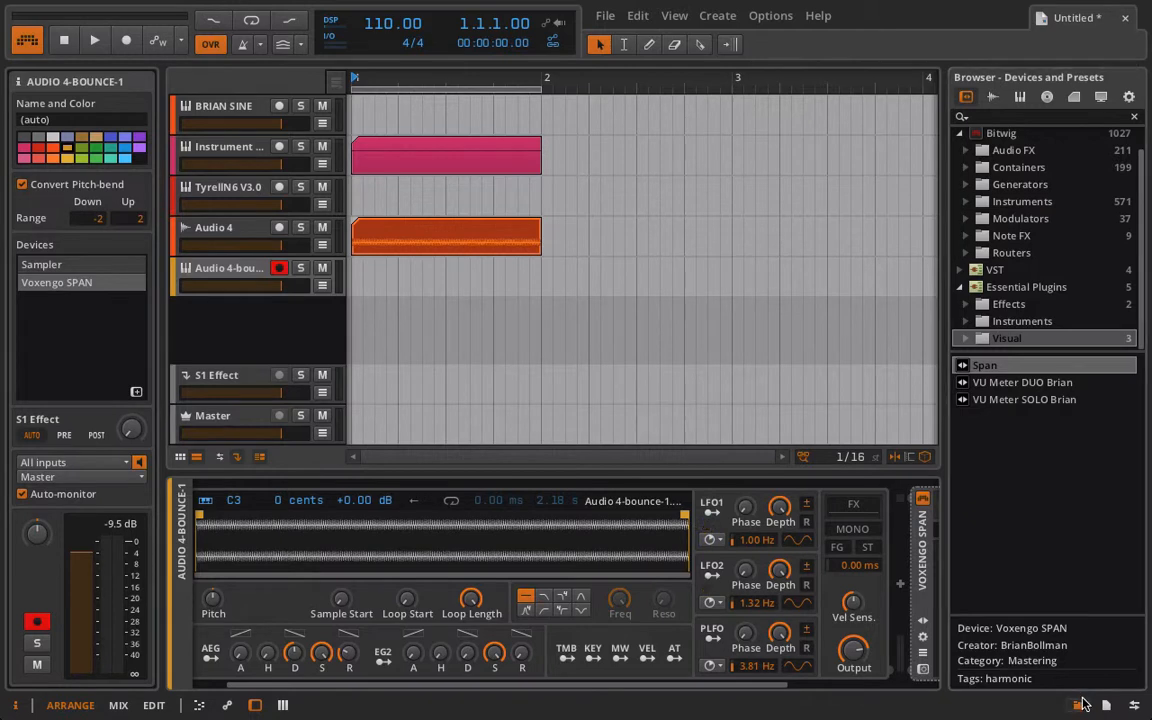
click(1080, 704)
click(929, 670)
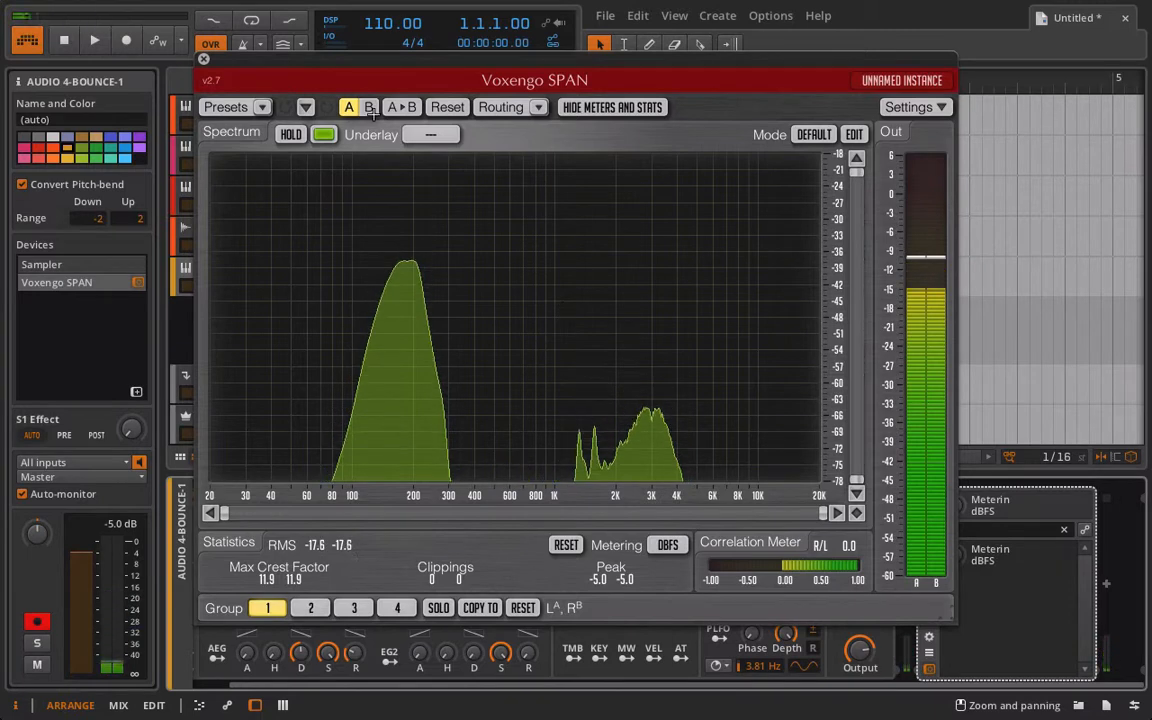
click(203, 59)
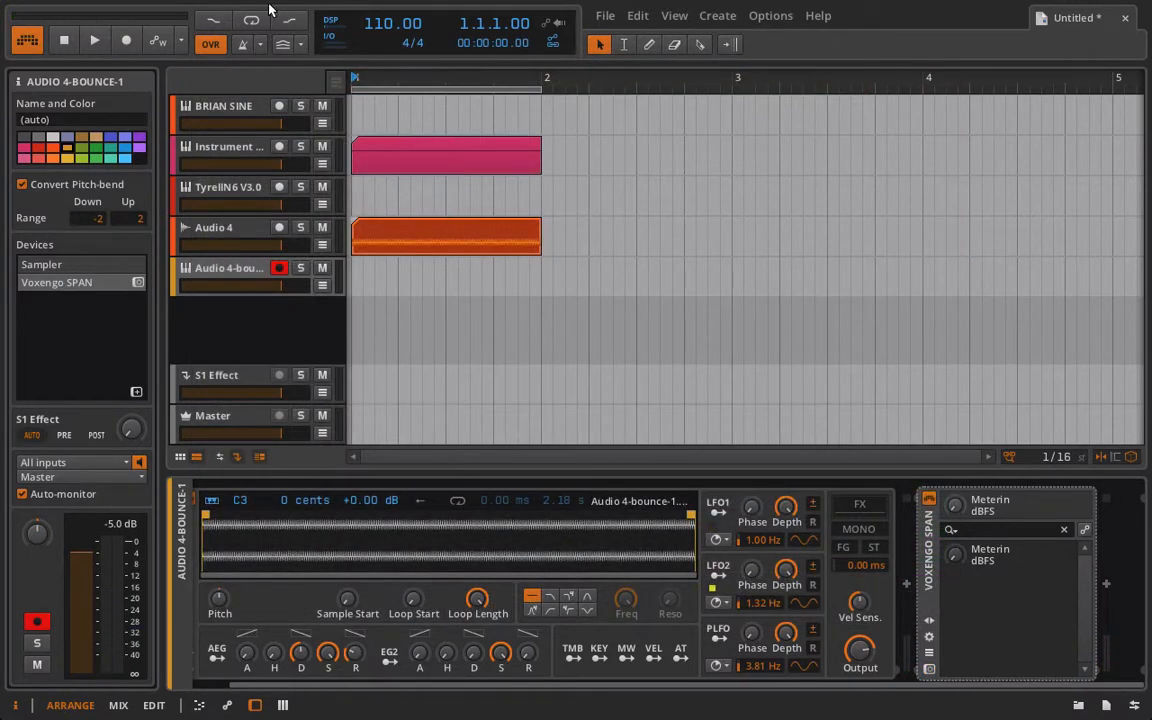
- Delete the Sampler and Voxengo SPAN from the instrument track and disarm the track
scroll(310, 603, up, 2)
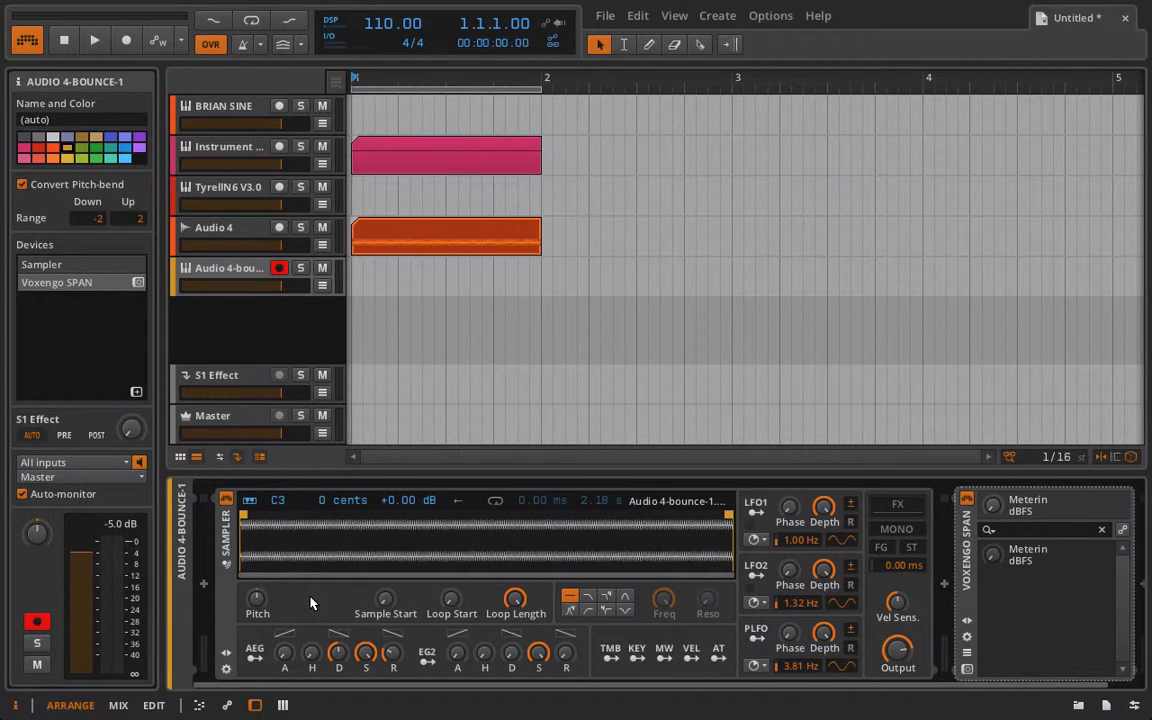
click(229, 565)
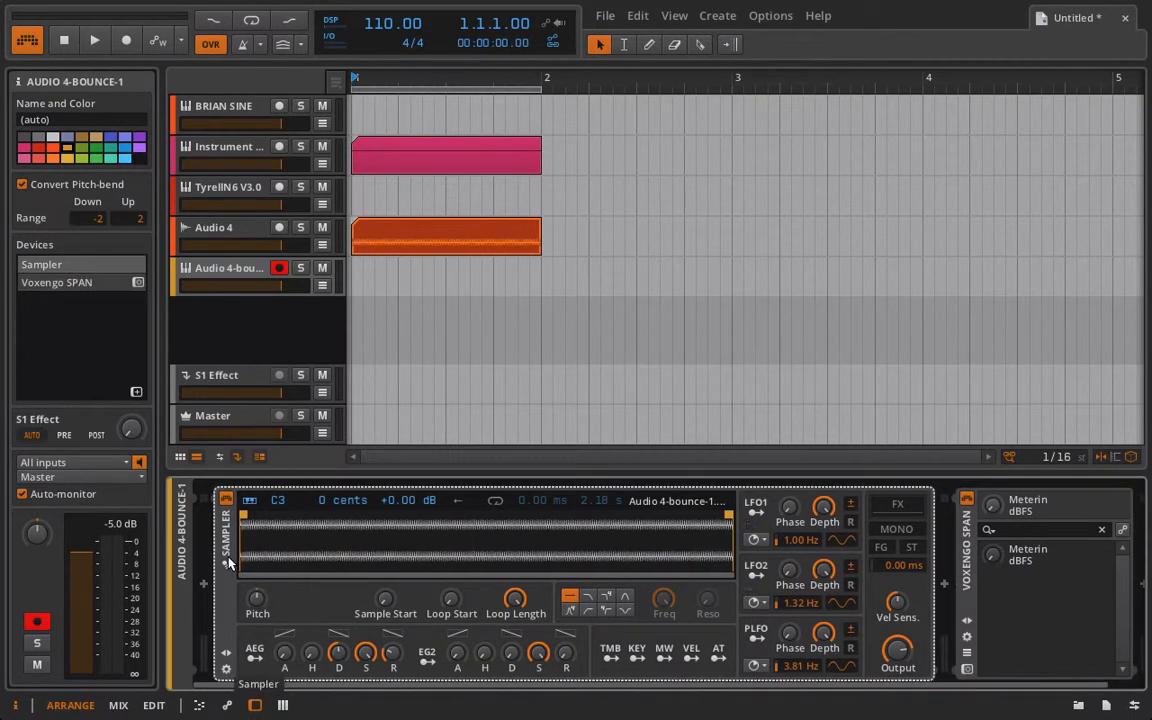
key(Delete)
key(Delete)
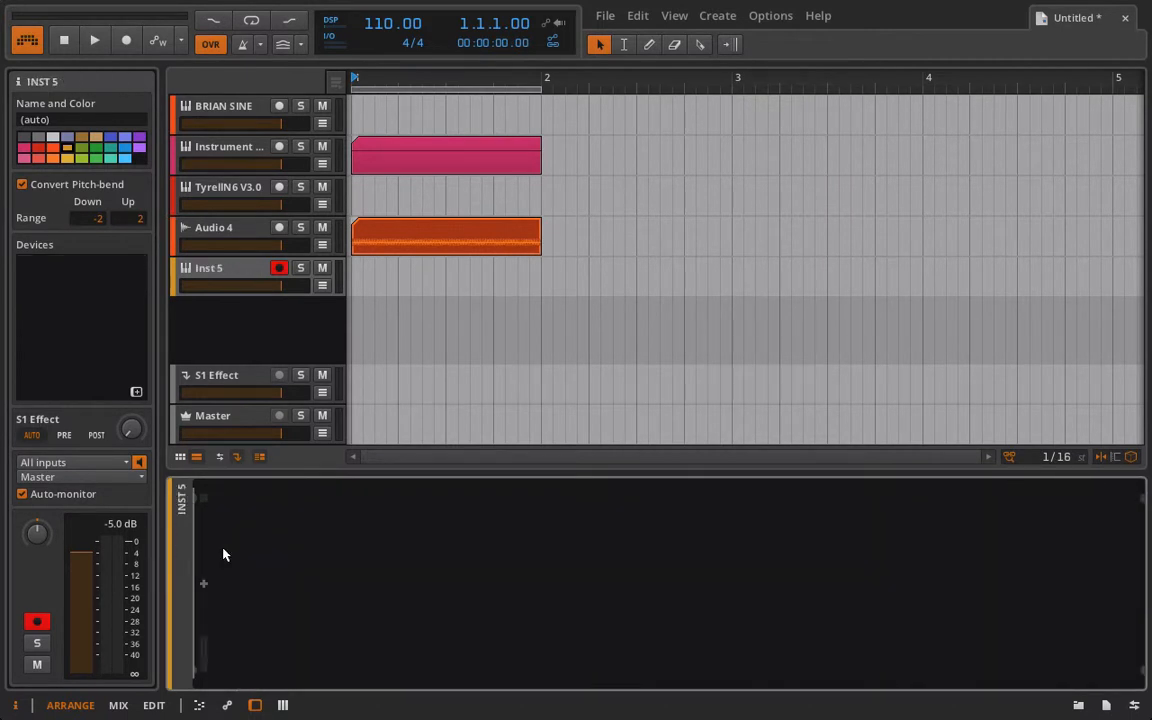
click(279, 269)
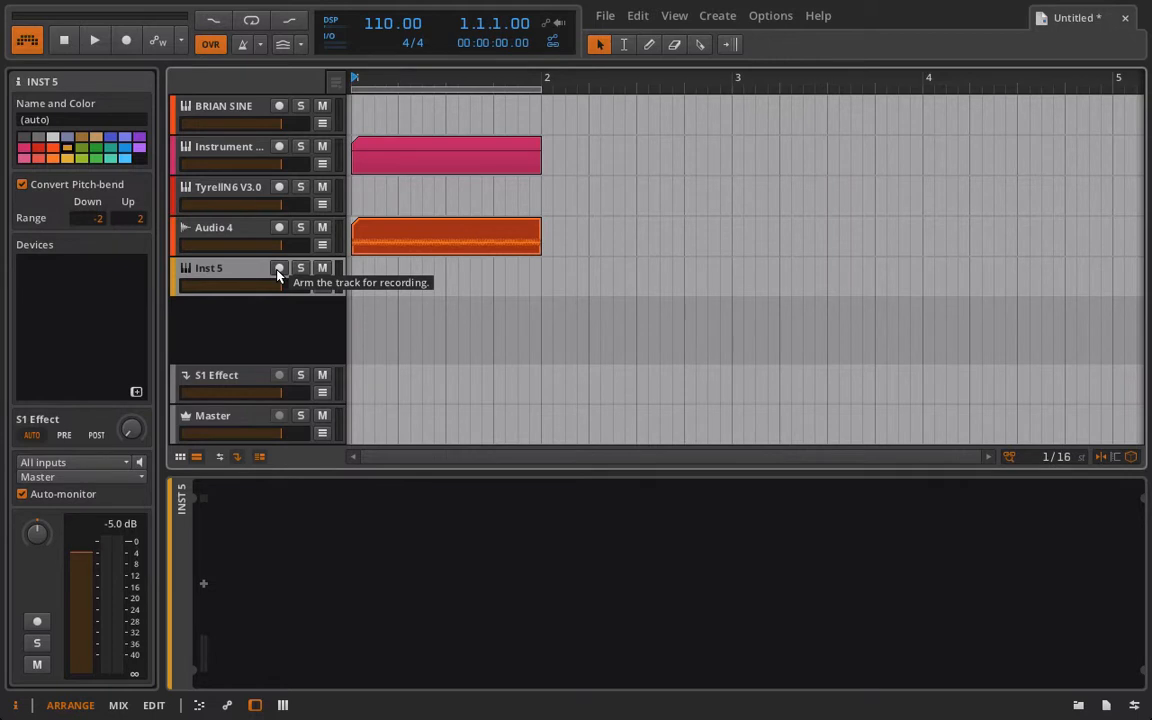
- Show the devices of the BRIAN SINE track
click(222, 107)
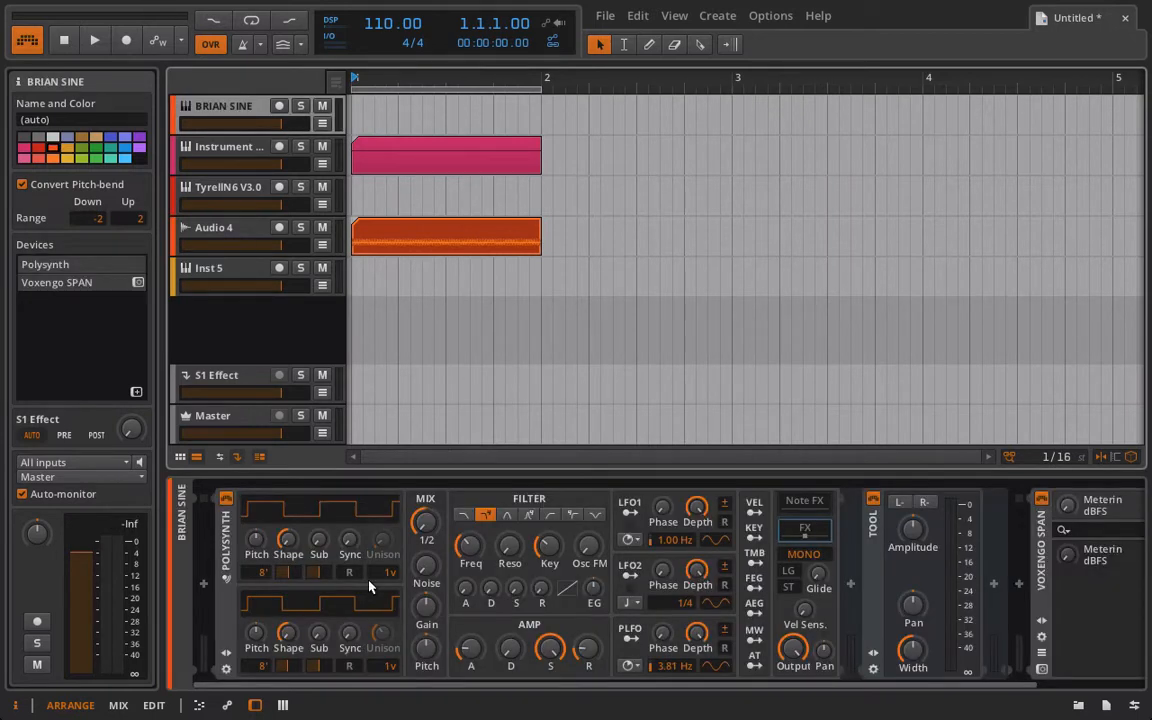